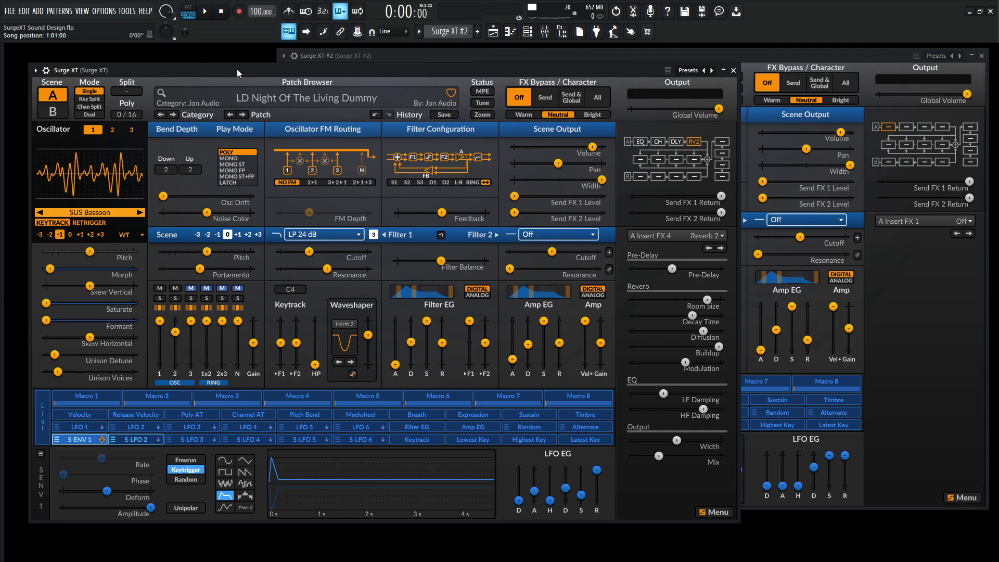
Step: Play the song to hear the LD Night Of The Living Dummy lead, and stop playback
{"action": "key", "text": "space"}
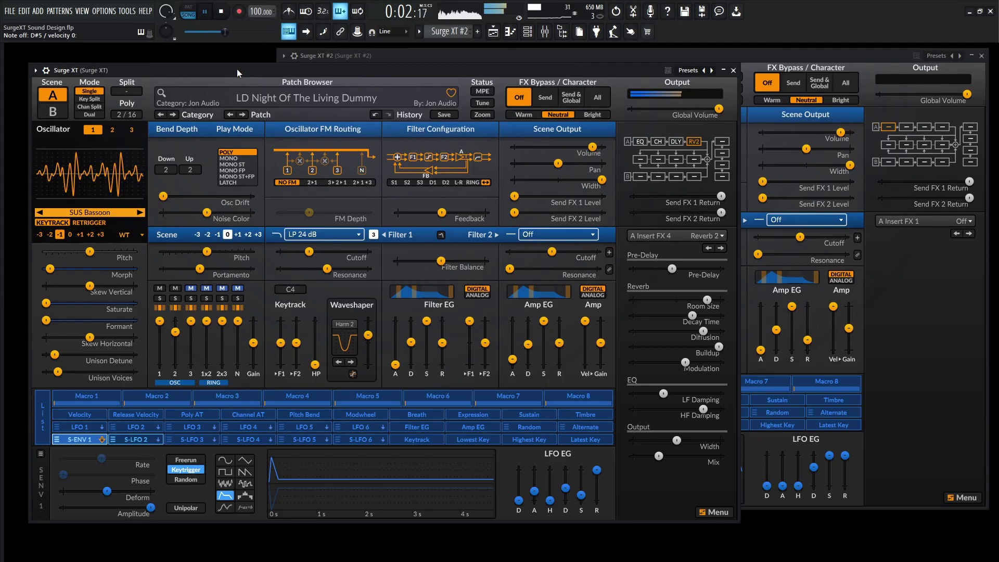
{"action": "key", "text": "space"}
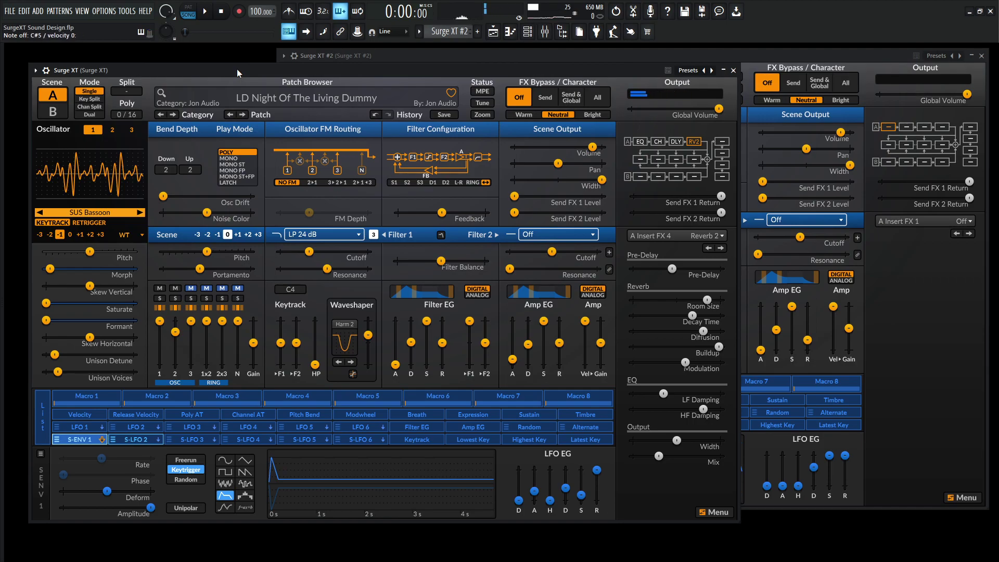
Step: In Surge XT #2's Init Saw patch, set oscillator 1's type to Wavetable
{"action": "left_click", "coordinate": [817, 53]}
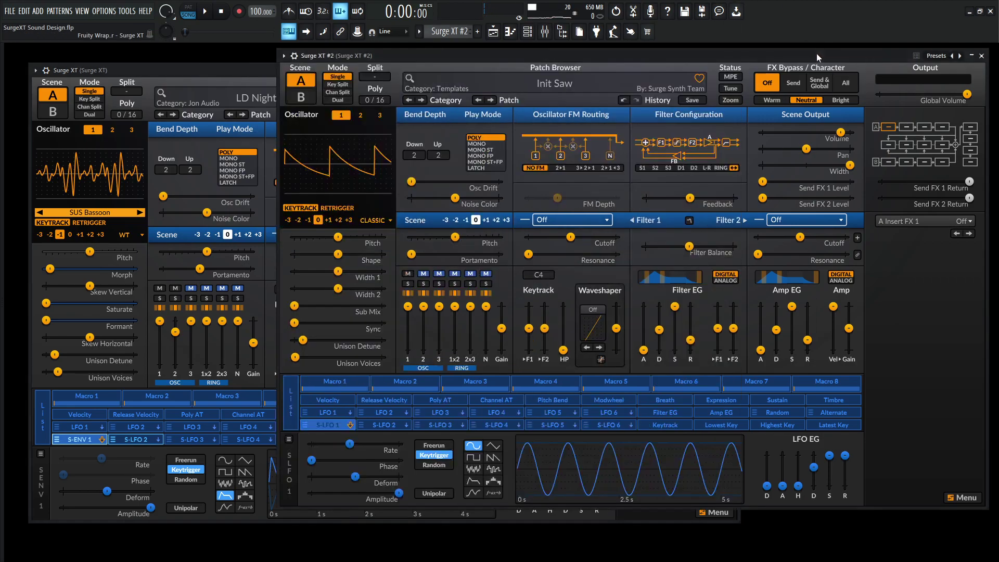
{"action": "left_click", "coordinate": [579, 93]}
{"action": "left_click", "coordinate": [598, 116]}
{"action": "left_click", "coordinate": [375, 220]}
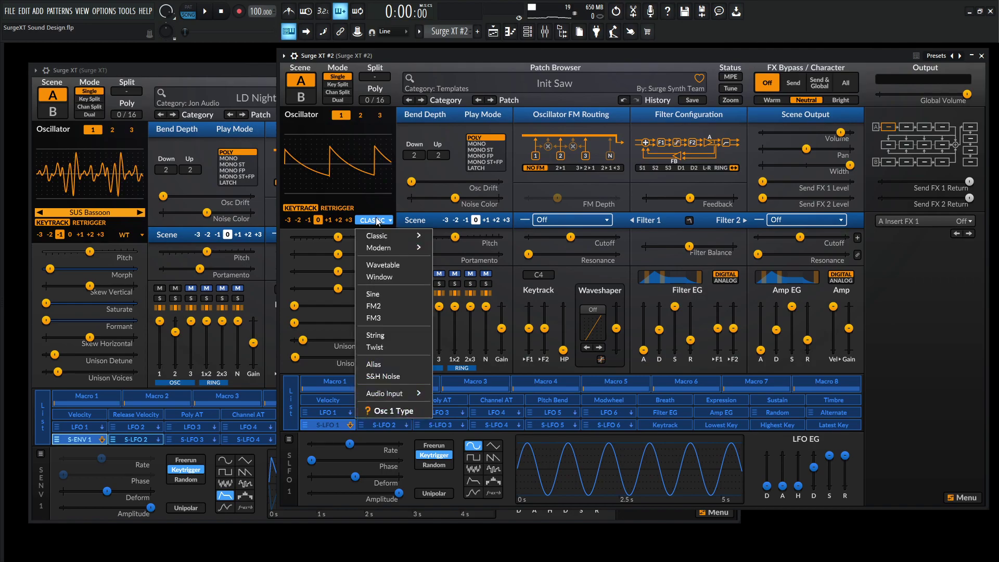
{"action": "left_click", "coordinate": [396, 265]}
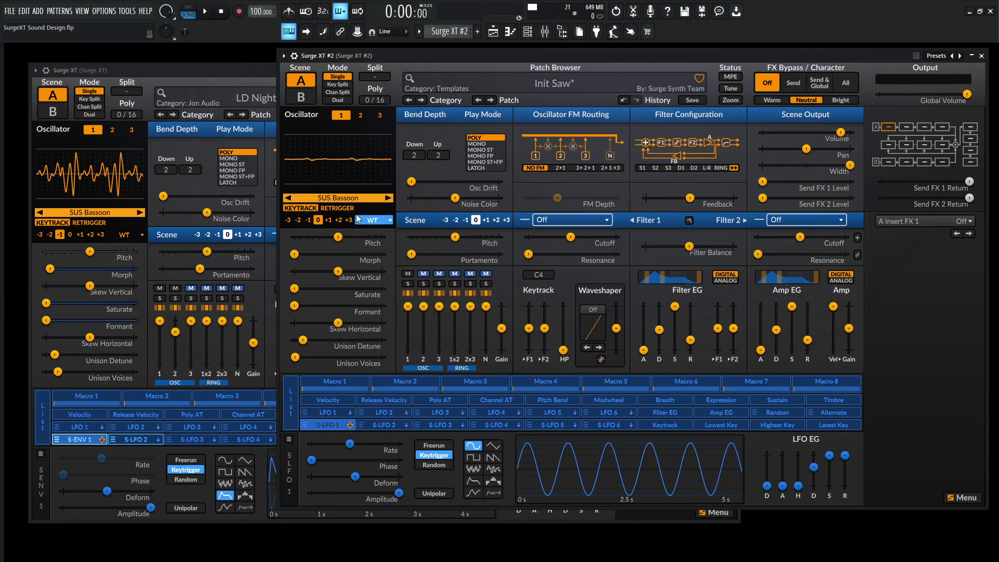
Step: Look up the SUS Bassoon wavetable among the third-party Emu VSCO Woodwinds wavetables, leaving the selection as it is
{"action": "left_click", "coordinate": [345, 198]}
{"action": "mouse_move", "coordinate": [317, 356]}
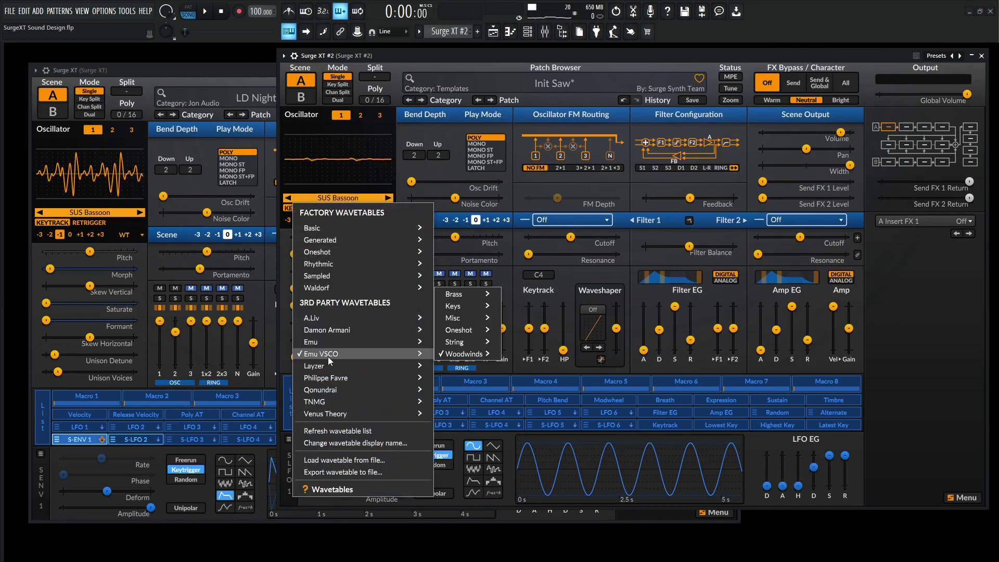
{"action": "mouse_move", "coordinate": [465, 353]}
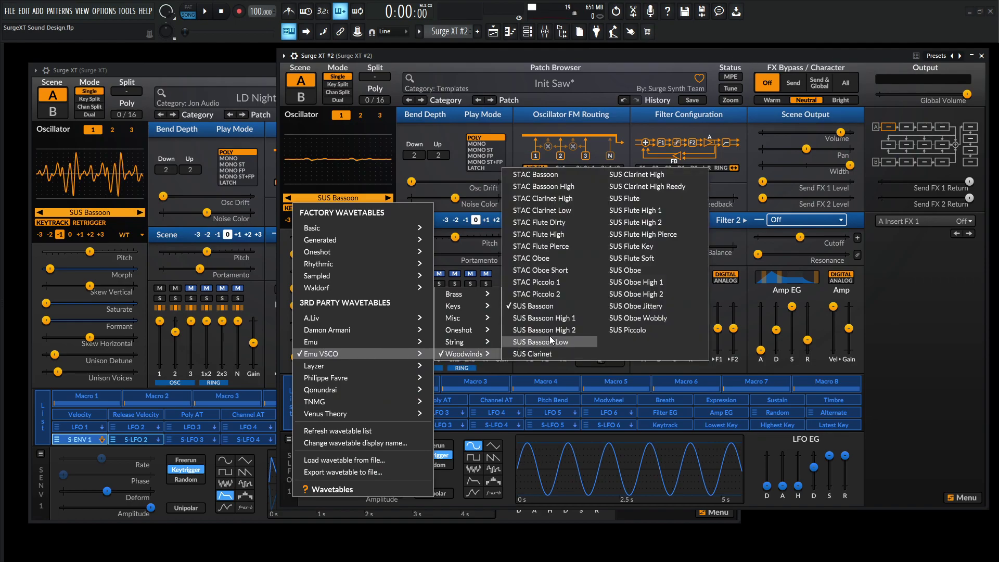
{"action": "left_click", "coordinate": [486, 52]}
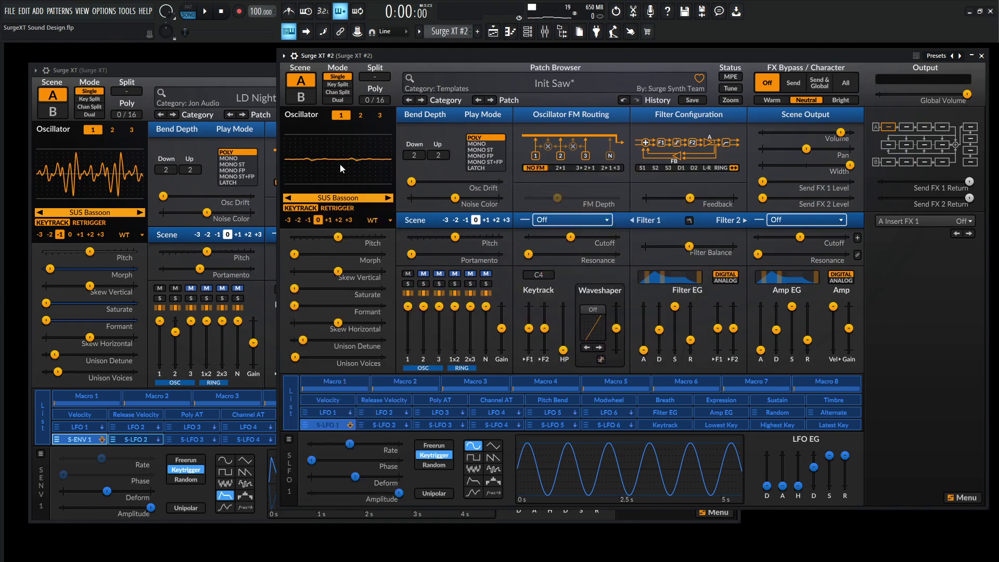
Step: Set oscillator 1's Morph to 4.11 % and its octave to -1 in the Init Saw patch
{"action": "left_click", "coordinate": [50, 270]}
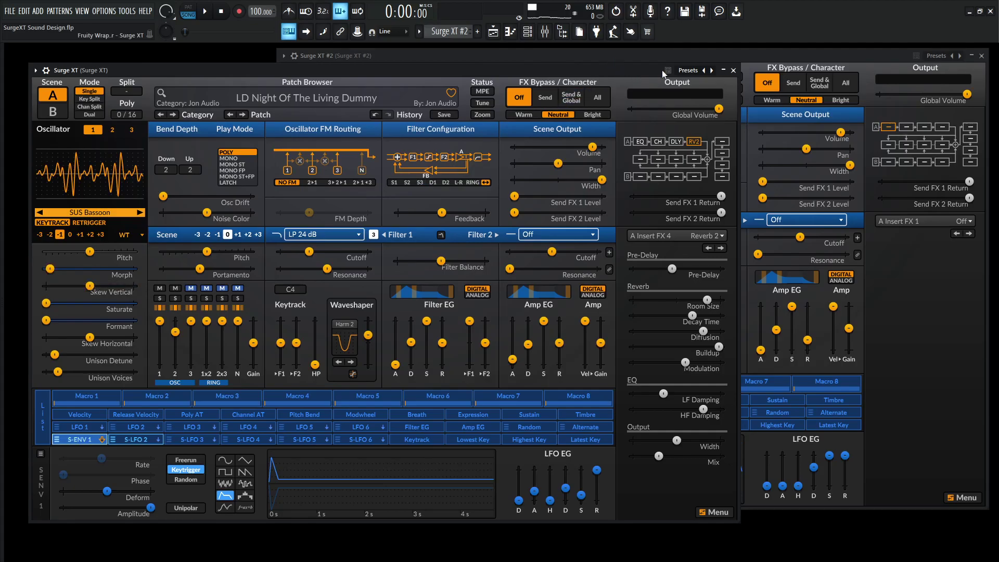
{"action": "left_click", "coordinate": [757, 55]}
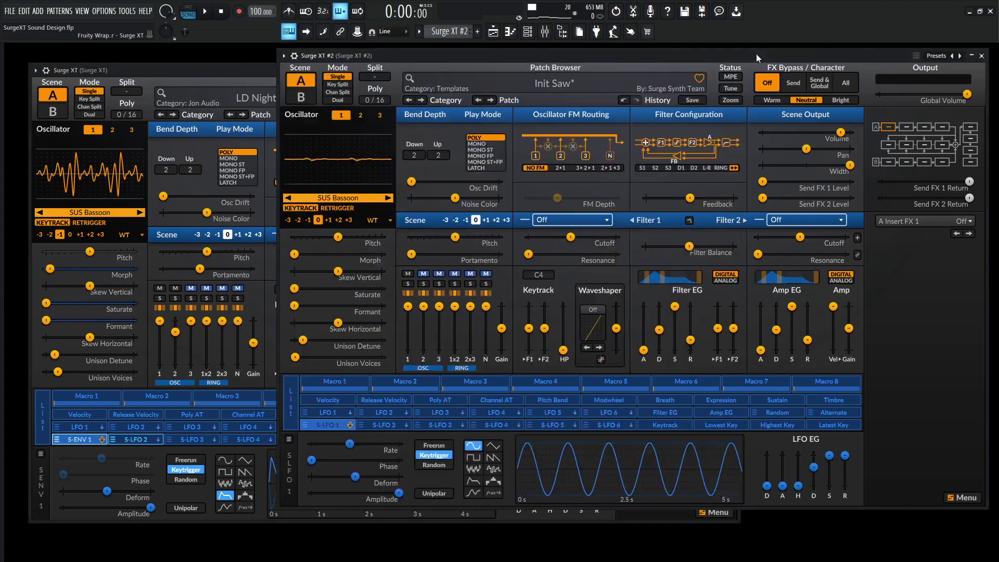
{"action": "right_click", "coordinate": [295, 254]}
{"action": "left_click", "coordinate": [323, 279]}
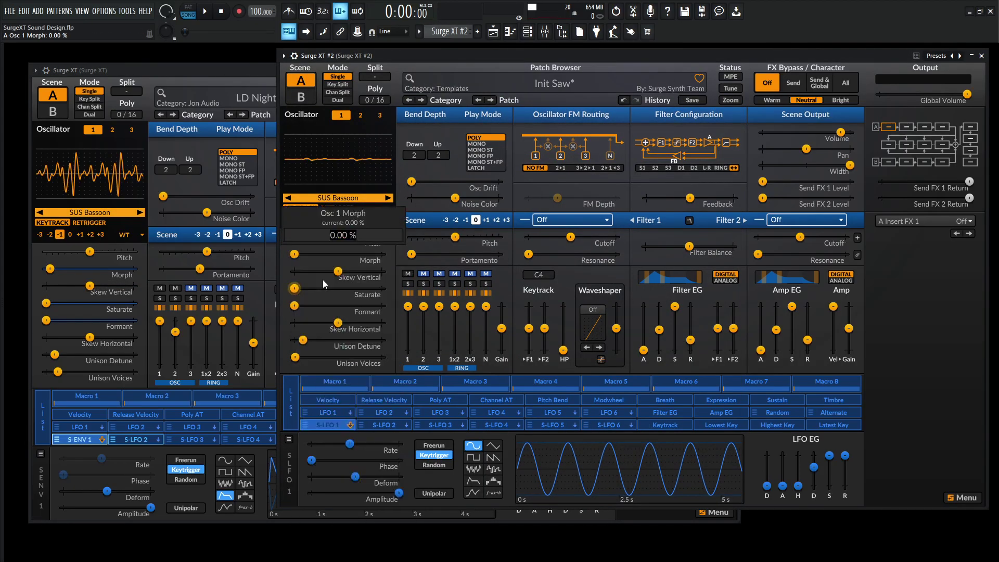
{"action": "type", "text": "4.11"}
{"action": "key", "text": "Return"}
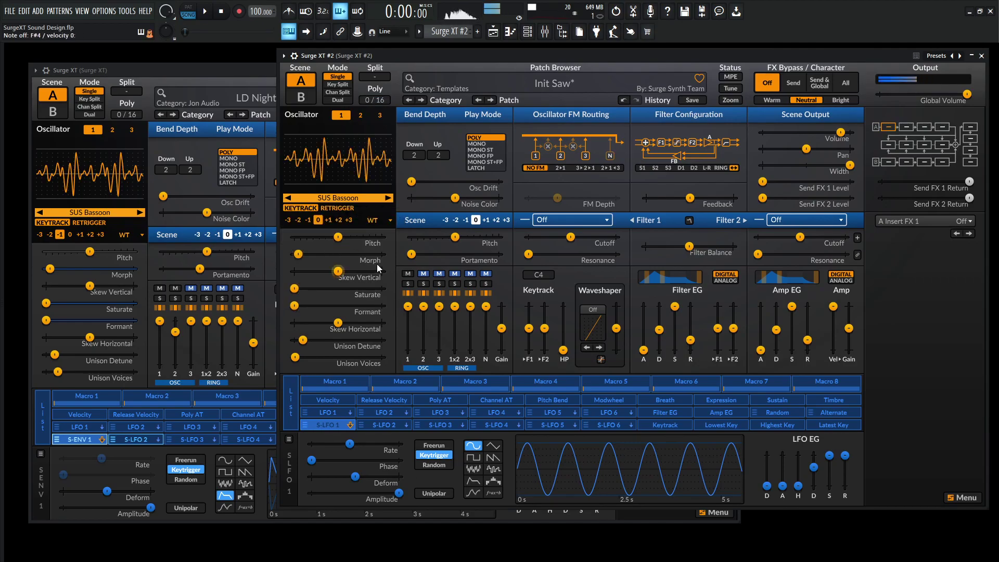
{"action": "left_click", "coordinate": [308, 220]}
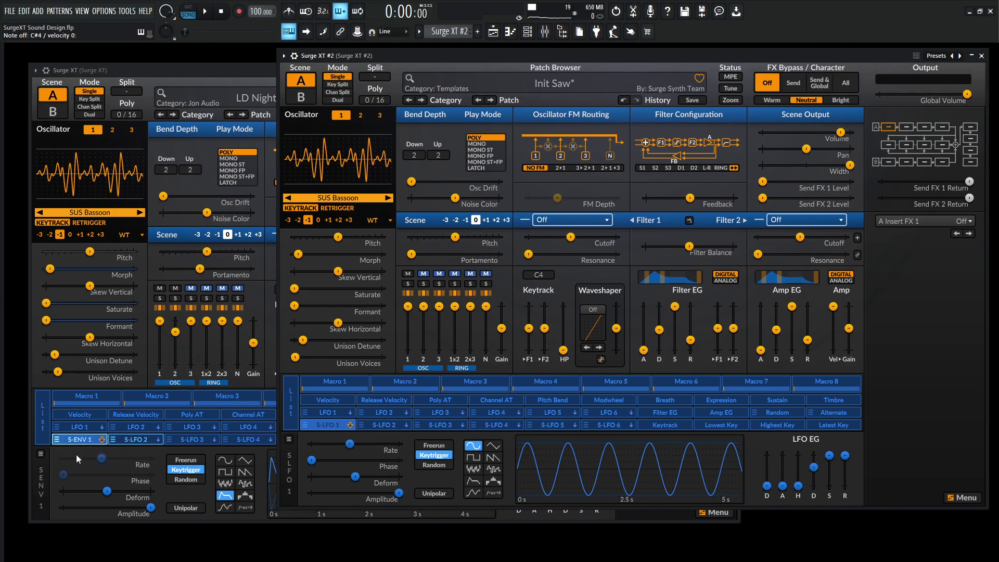
Step: Check which parameters S-ENV 1 modulates in the LD Night Of The Living Dummy patch, and by how much
{"action": "left_click", "coordinate": [195, 70]}
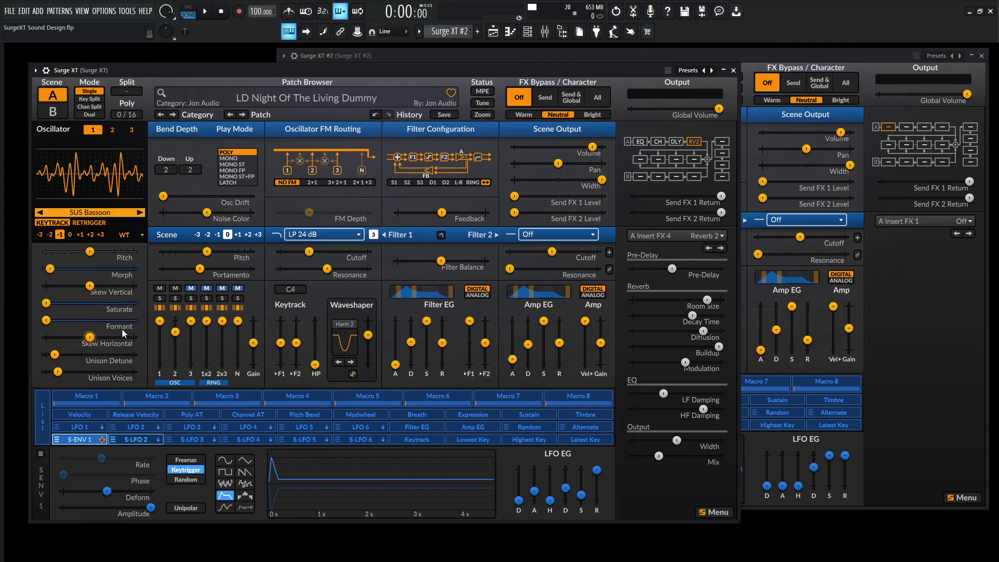
{"action": "right_click", "coordinate": [86, 440]}
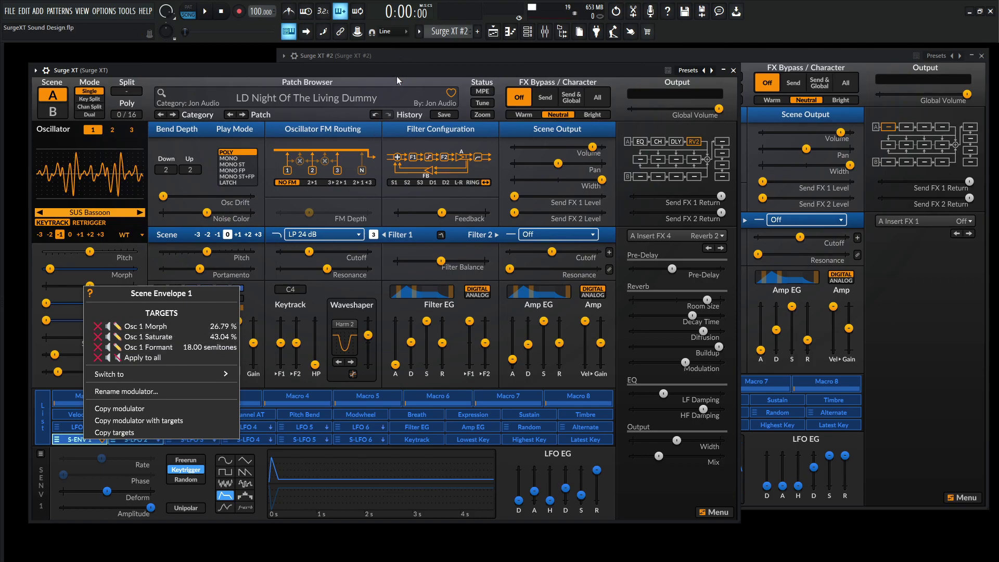
{"action": "left_click", "coordinate": [391, 90]}
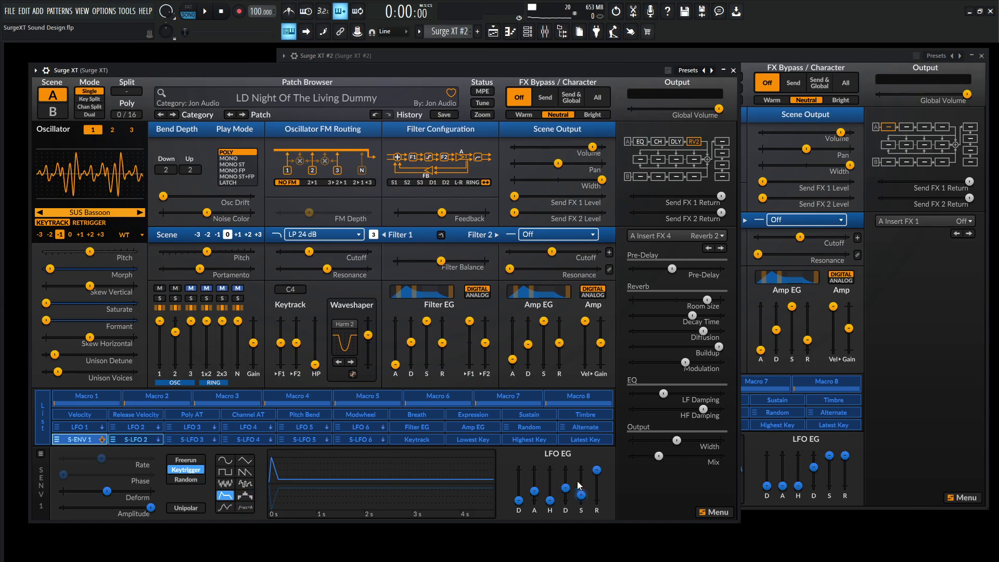
Step: Change the Init Saw patch's first scene LFO to the Envelope type
{"action": "left_click", "coordinate": [836, 58]}
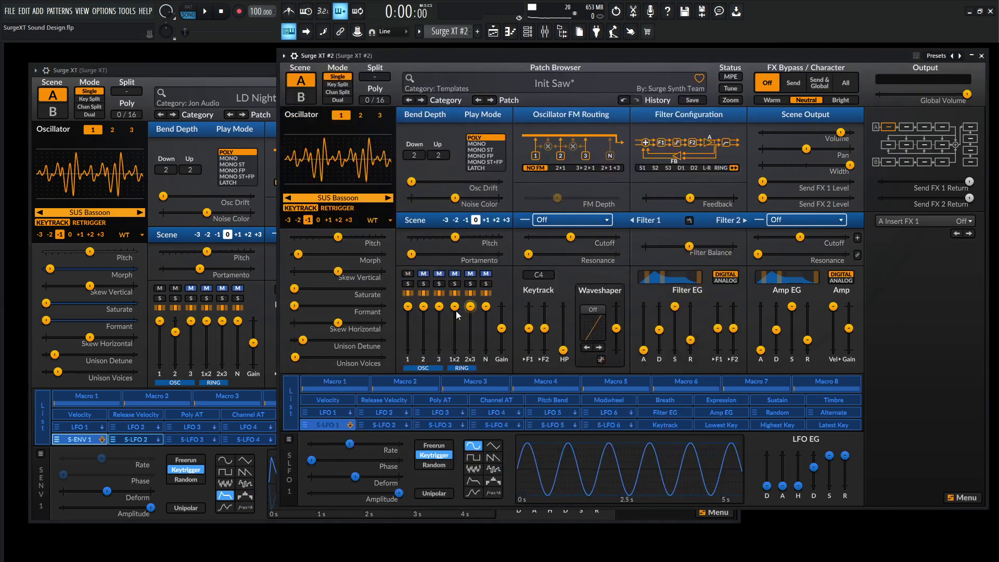
{"action": "left_click", "coordinate": [340, 425]}
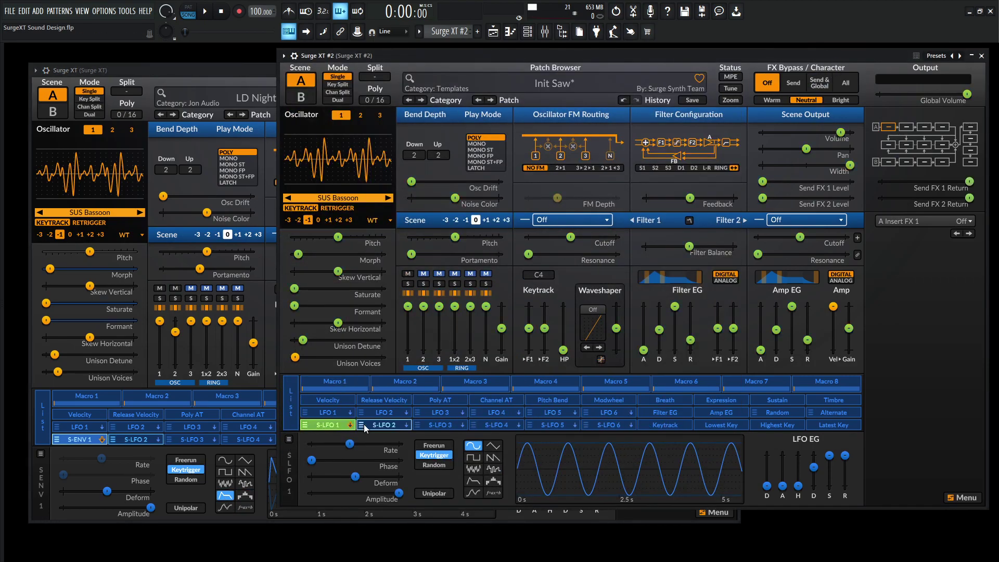
{"action": "left_click", "coordinate": [475, 482]}
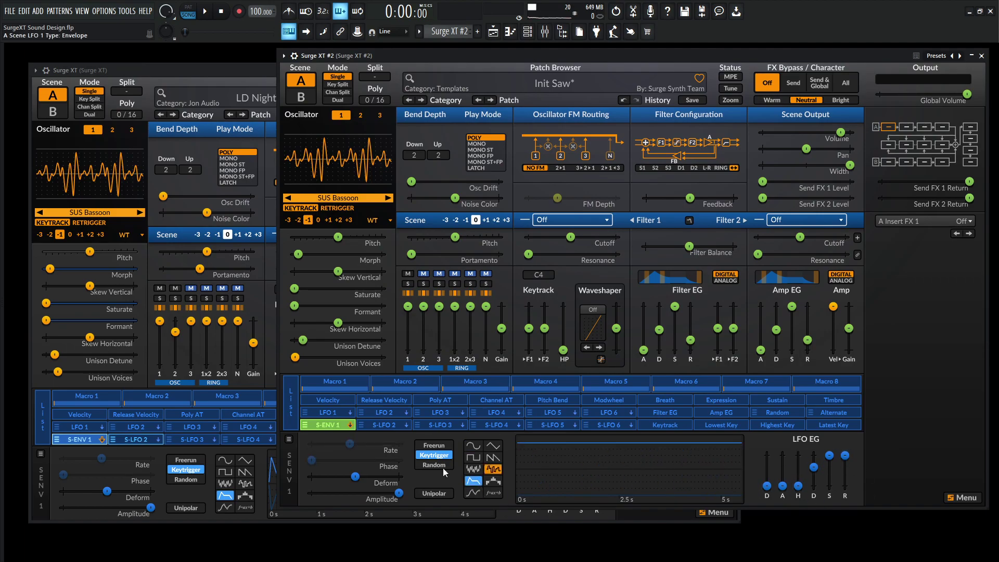
Step: Set S-ENV 1's Sustain to 16.41 % in the Init Saw patch, consulting the reference patch's envelope
{"action": "left_click", "coordinate": [339, 525]}
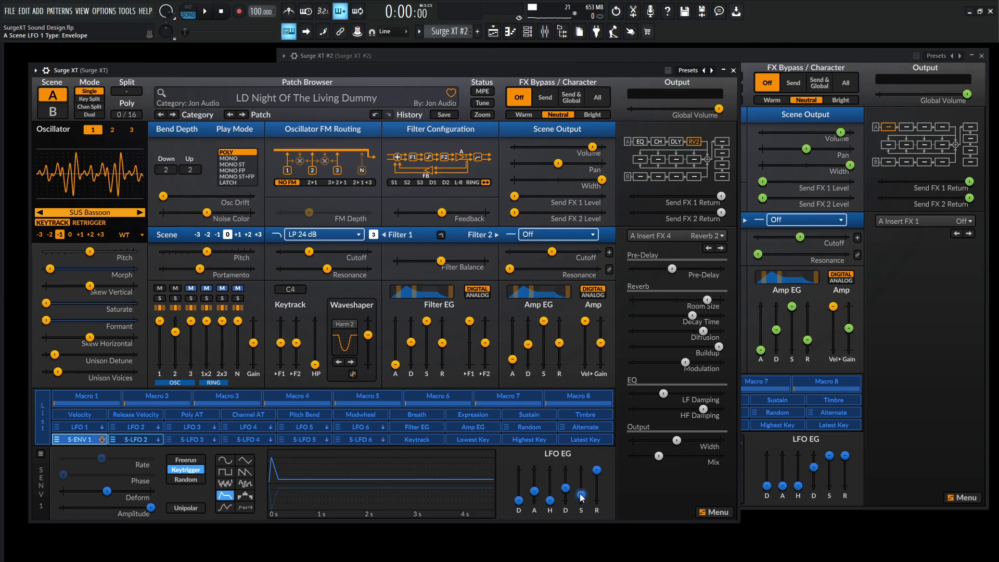
{"action": "left_click_drag", "start_coordinate": [830, 456], "coordinate": [830, 465]}
{"action": "right_click", "coordinate": [830, 466]}
{"action": "left_click", "coordinate": [892, 193]}
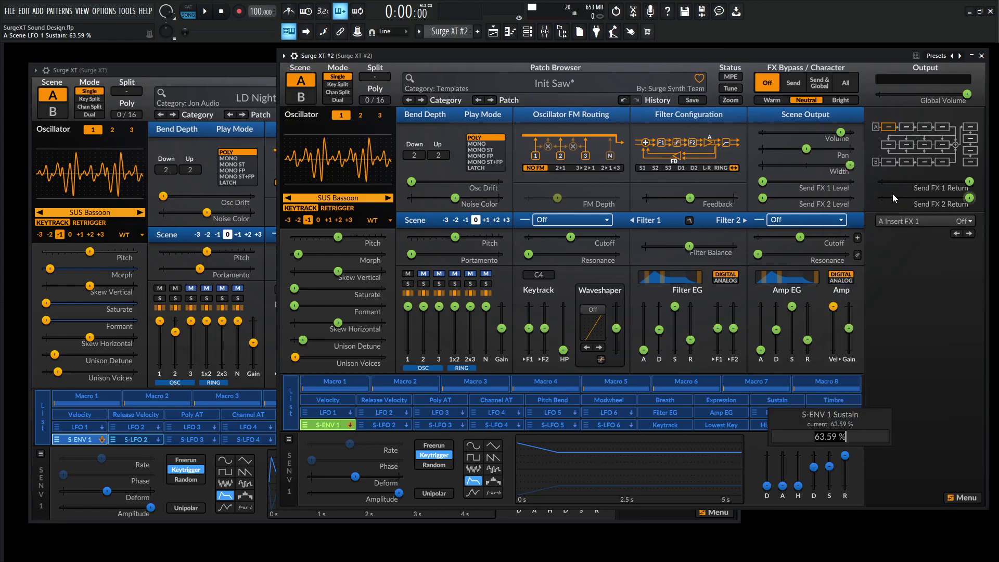
{"action": "type", "text": "16.41"}
{"action": "key", "text": "Return"}
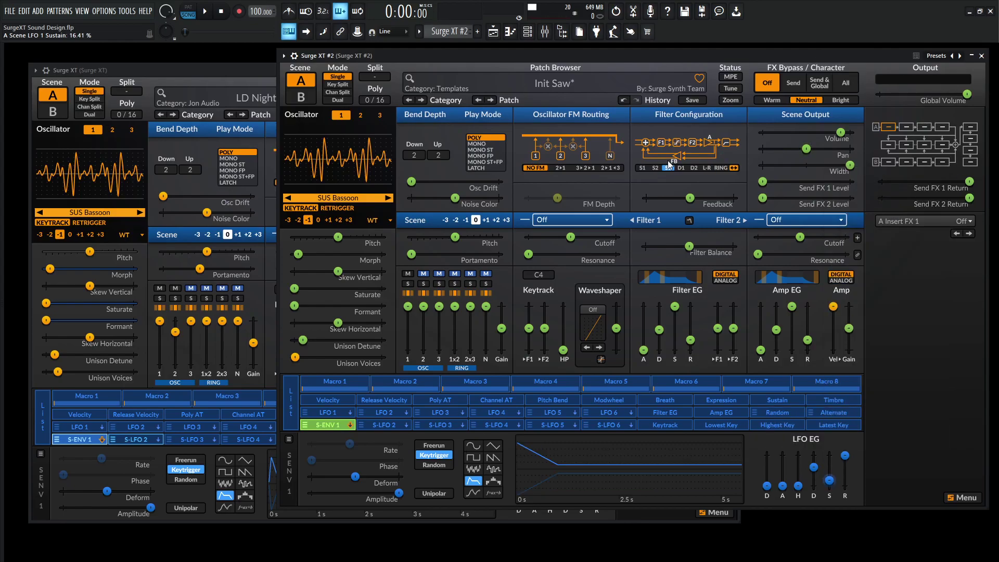
Step: Read the Decay time of the reference patch's S-ENV 1 and set the Init Saw patch's S-ENV 1 Decay to 0.144 s
{"action": "left_click", "coordinate": [255, 516]}
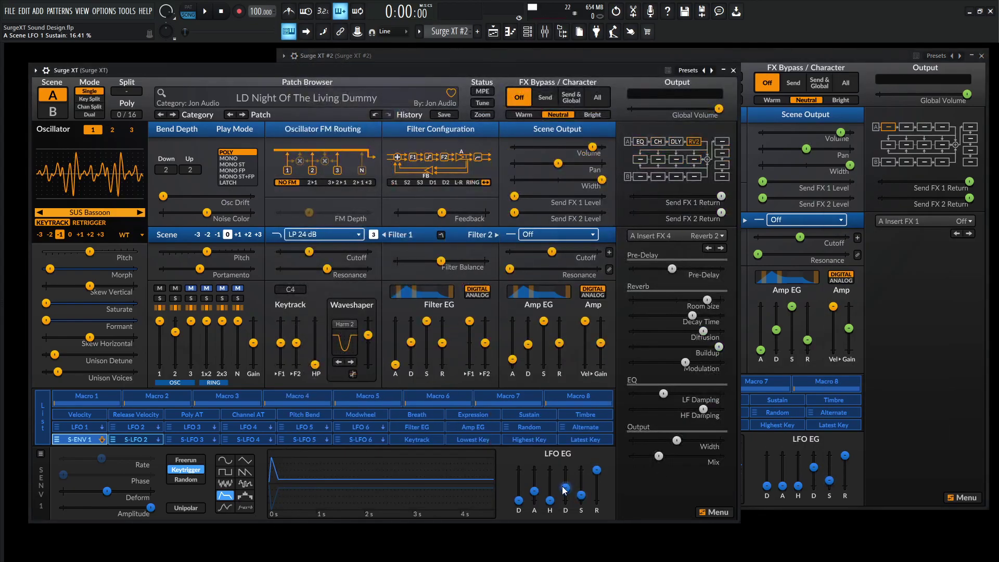
{"action": "mouse_move", "coordinate": [566, 491]}
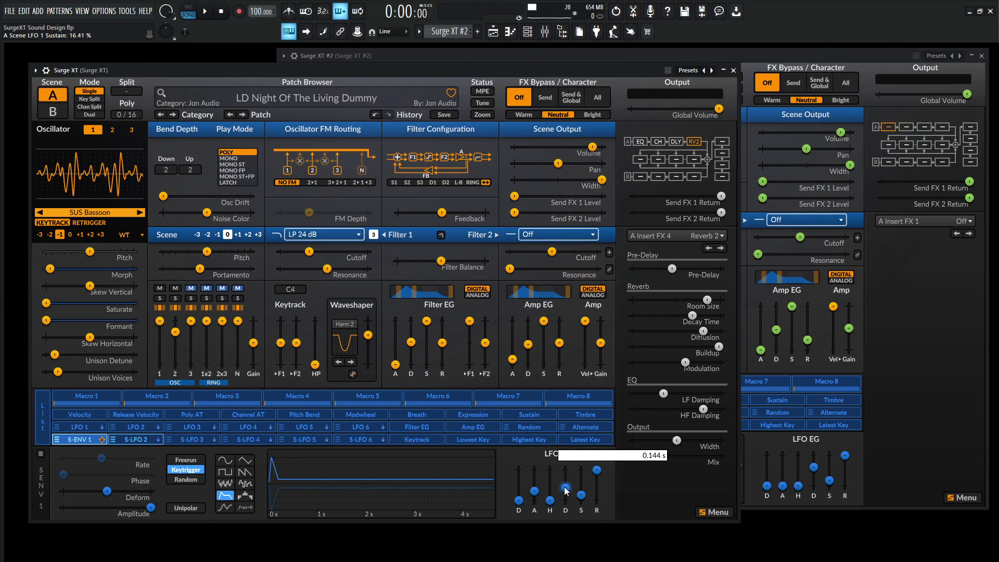
{"action": "left_click", "coordinate": [839, 480]}
{"action": "right_click", "coordinate": [814, 467]}
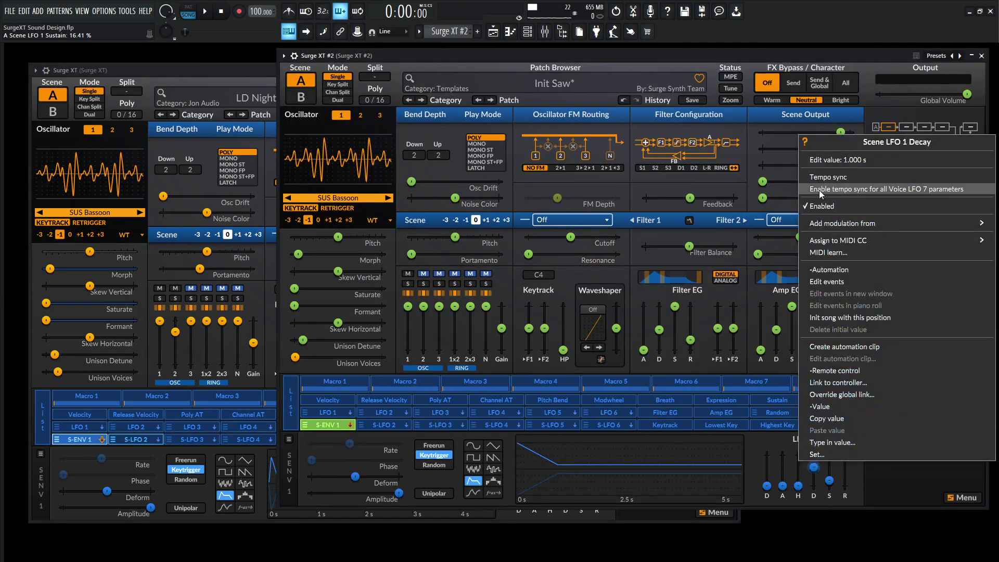
{"action": "left_click", "coordinate": [825, 160]}
{"action": "type", "text": "0.144"}
{"action": "key", "text": "Return"}
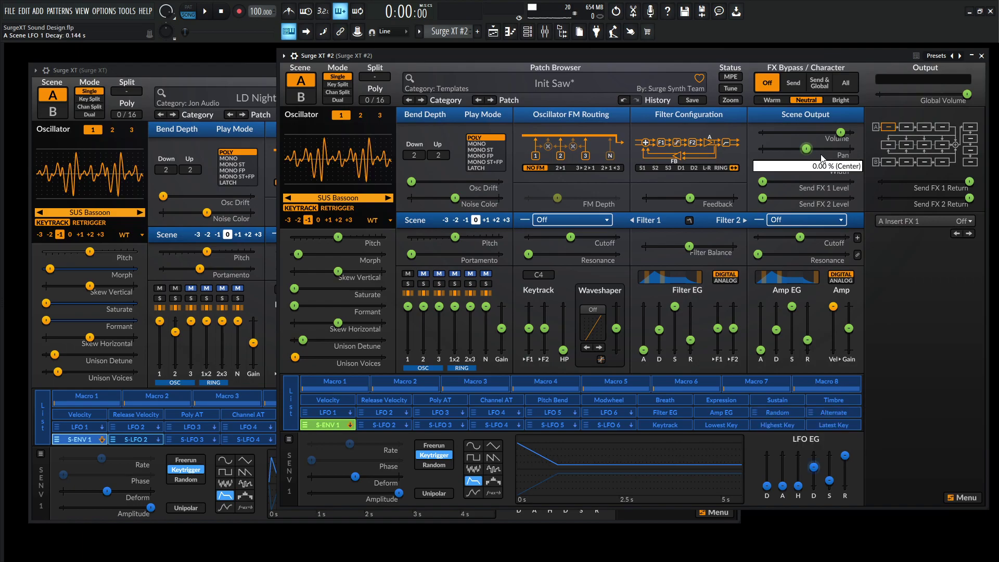
Step: Read the Attack time of the reference patch's S-ENV 1 and set the Init Saw patch's S-ENV 1 Attack to 0.05 s
{"action": "left_click", "coordinate": [260, 508]}
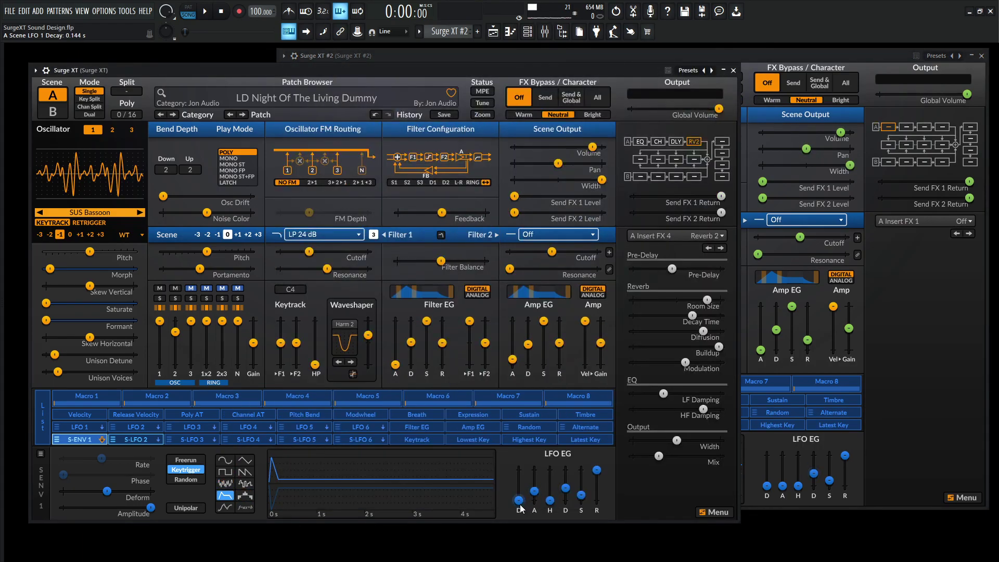
{"action": "mouse_move", "coordinate": [539, 498]}
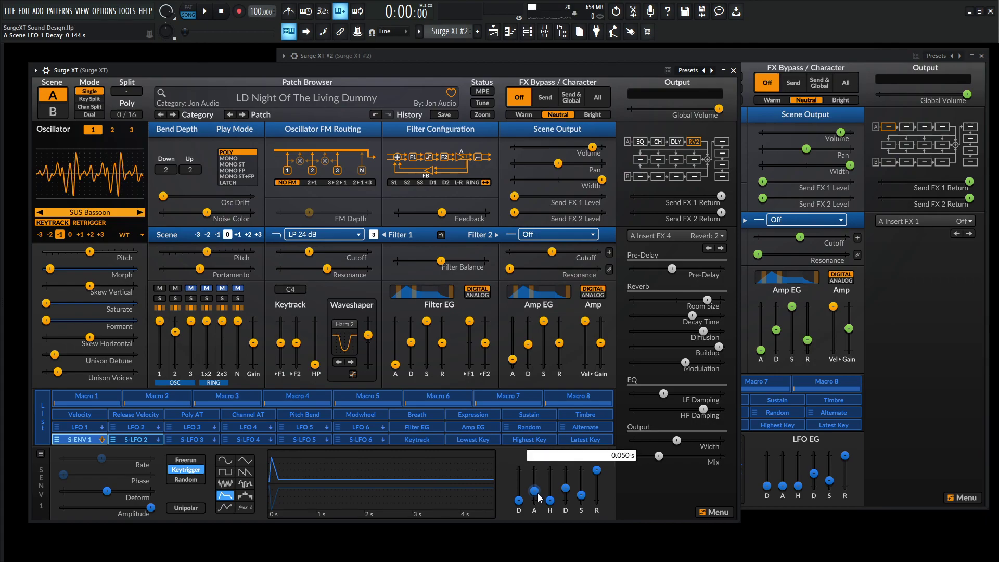
{"action": "key", "text": "Escape"}
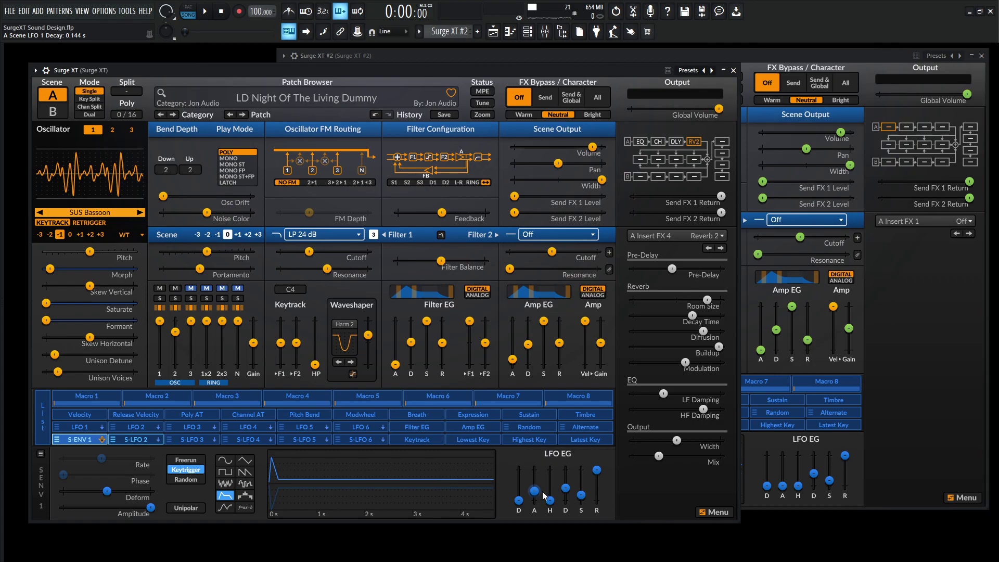
{"action": "left_click", "coordinate": [785, 490]}
{"action": "right_click", "coordinate": [785, 490]}
{"action": "left_click", "coordinate": [831, 186]}
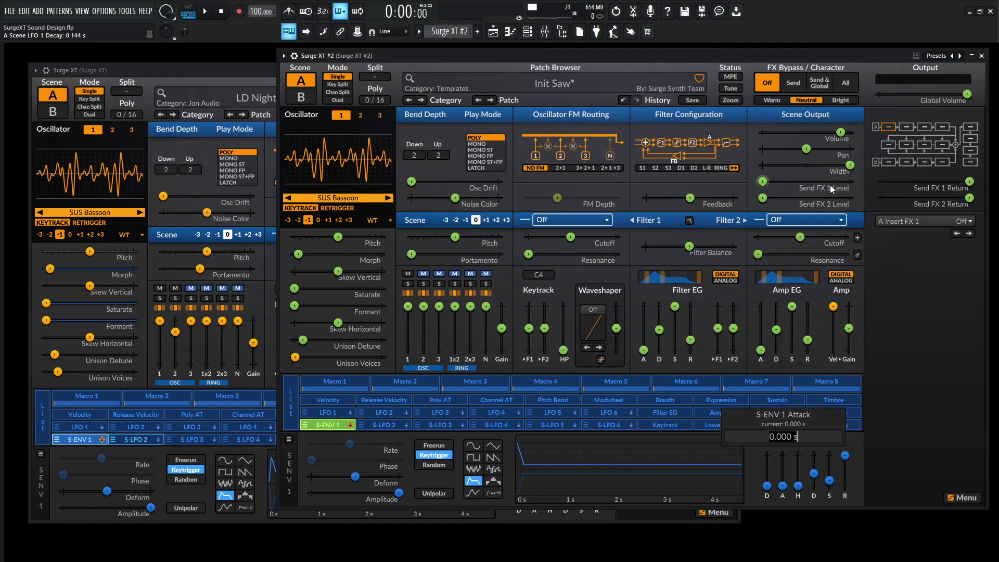
{"action": "type", "text": ".05"}
{"action": "key", "text": "Return"}
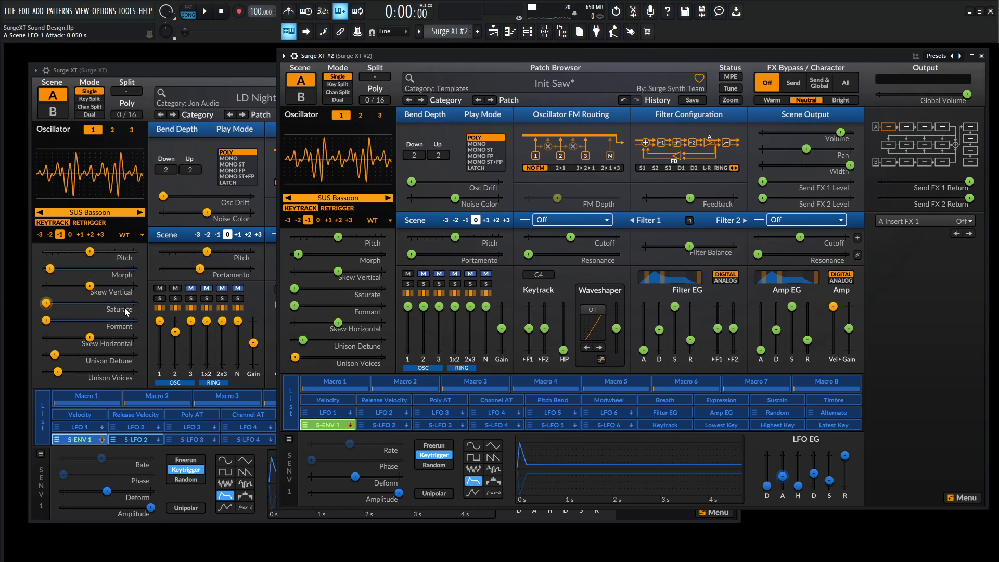
Step: Assign S-ENV 1 to oscillator 1's Morph by about 15 %, Saturate by about 30 % and Formant by about 11 semitones
{"action": "left_click", "coordinate": [331, 426]}
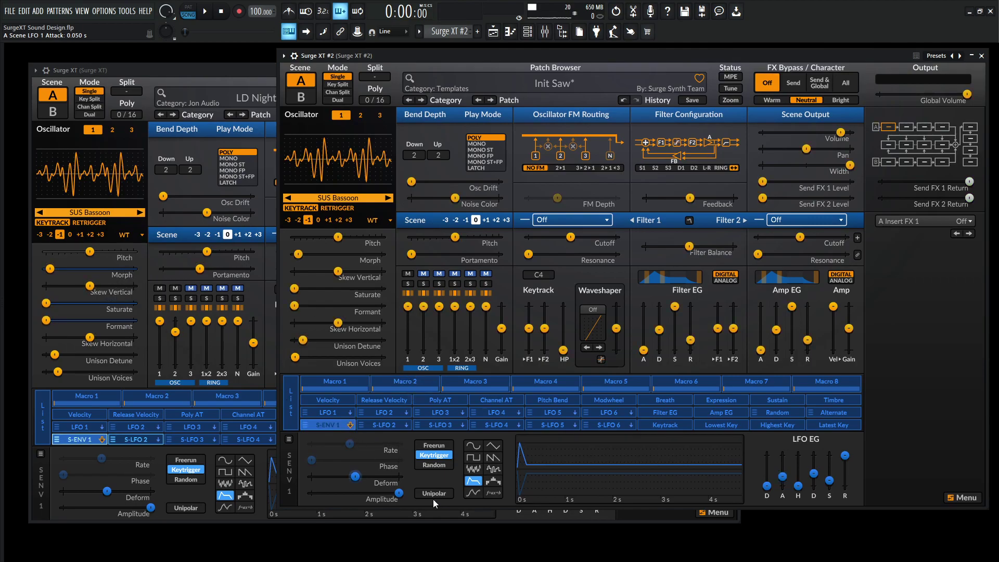
{"action": "left_click", "coordinate": [332, 427]}
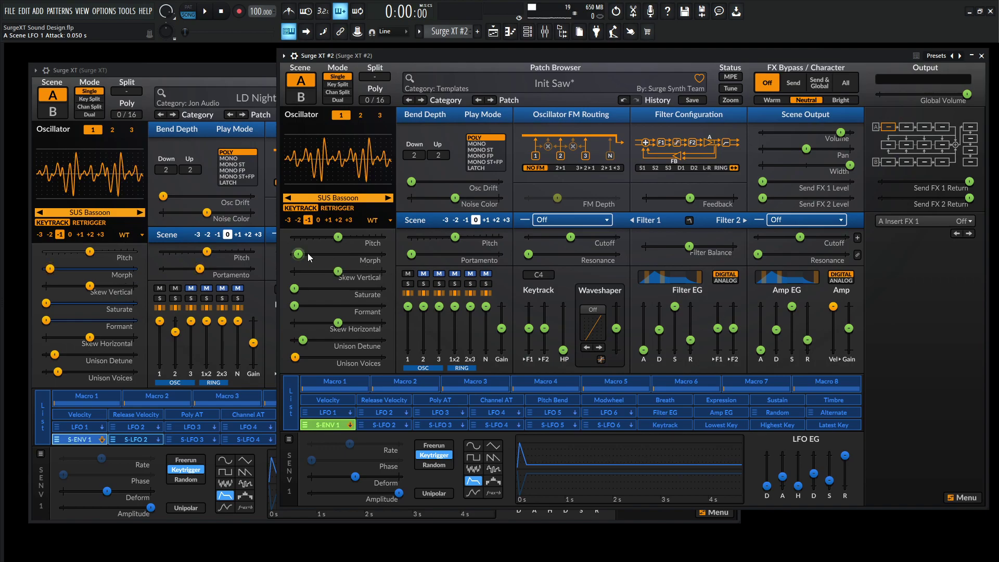
{"action": "left_click_drag", "start_coordinate": [307, 253], "coordinate": [310, 254]}
{"action": "mouse_move", "coordinate": [301, 293]}
{"action": "left_mouse_down"}
{"action": "mouse_move", "coordinate": [325, 292]}
{"action": "mouse_move", "coordinate": [310, 306]}
{"action": "left_mouse_up"}
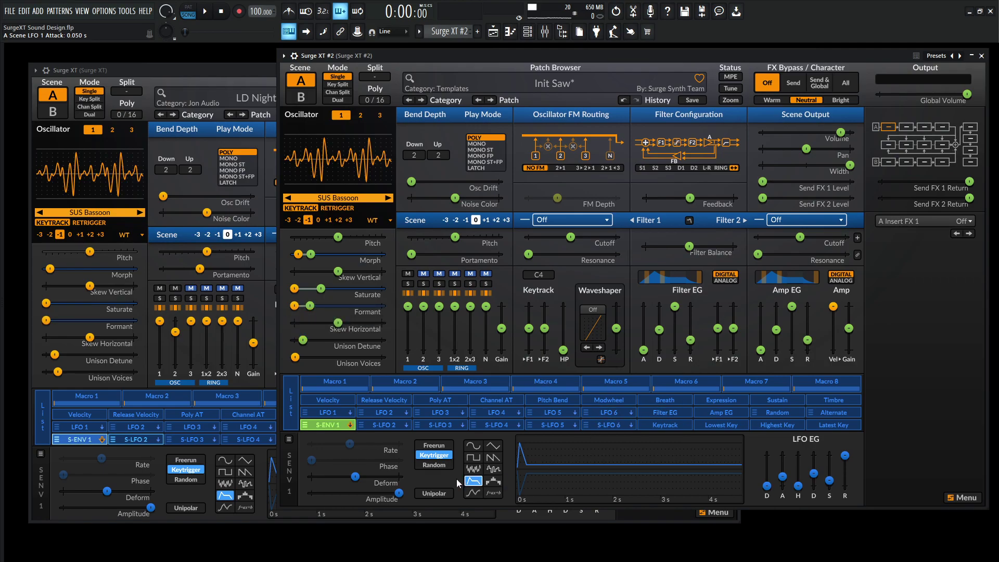
Step: Check S-ENV 1's targets in both patches and set its oscillator 1 Morph modulation in the Init Saw patch to about 26 %
{"action": "left_click", "coordinate": [331, 426]}
{"action": "right_click", "coordinate": [332, 426]}
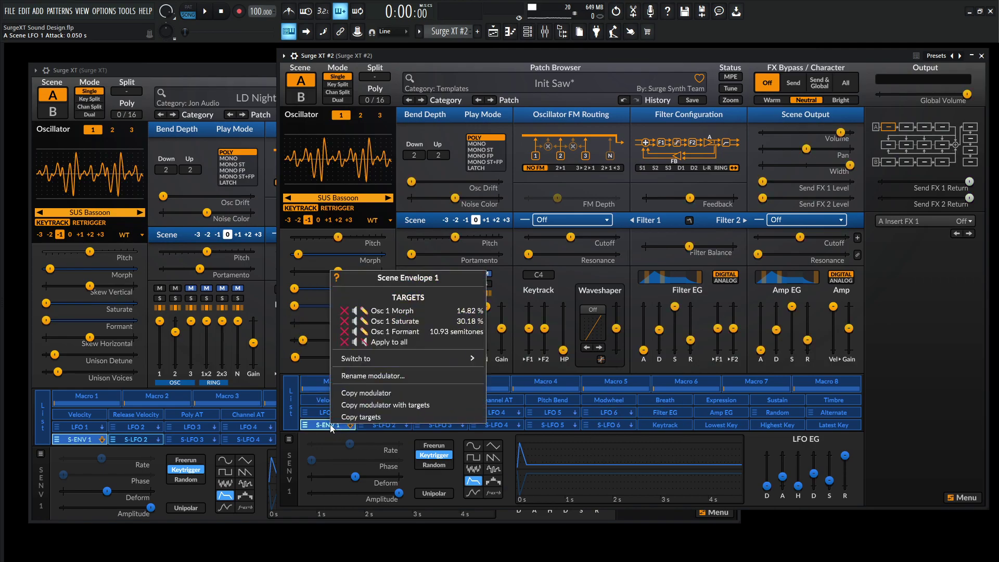
{"action": "right_click", "coordinate": [80, 439]}
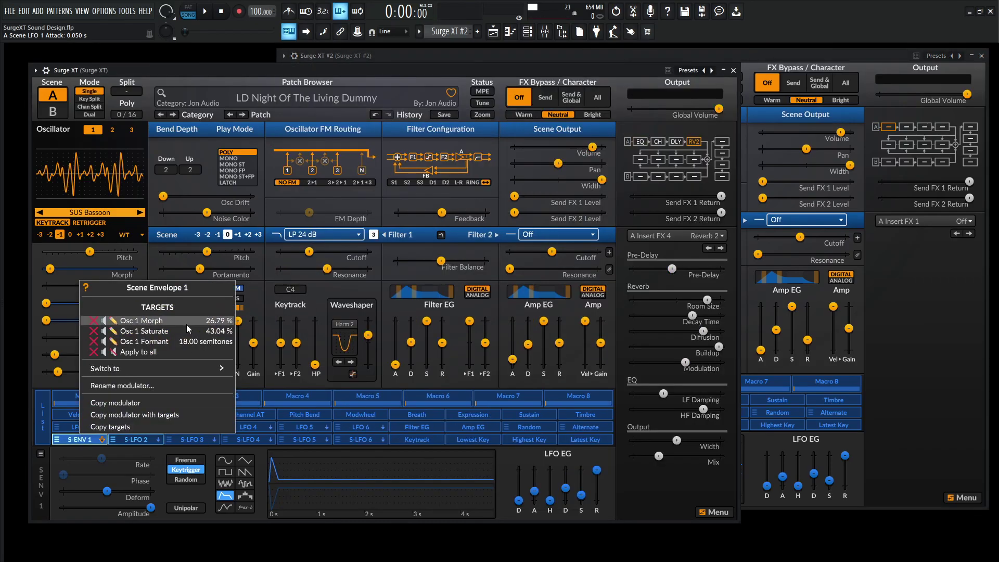
{"action": "left_click", "coordinate": [854, 56]}
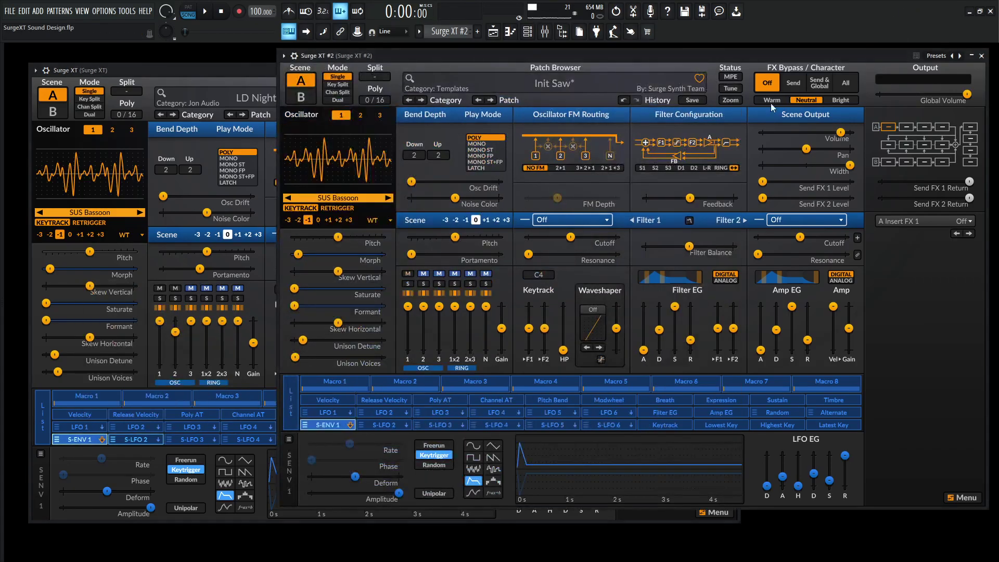
{"action": "right_click", "coordinate": [329, 425]}
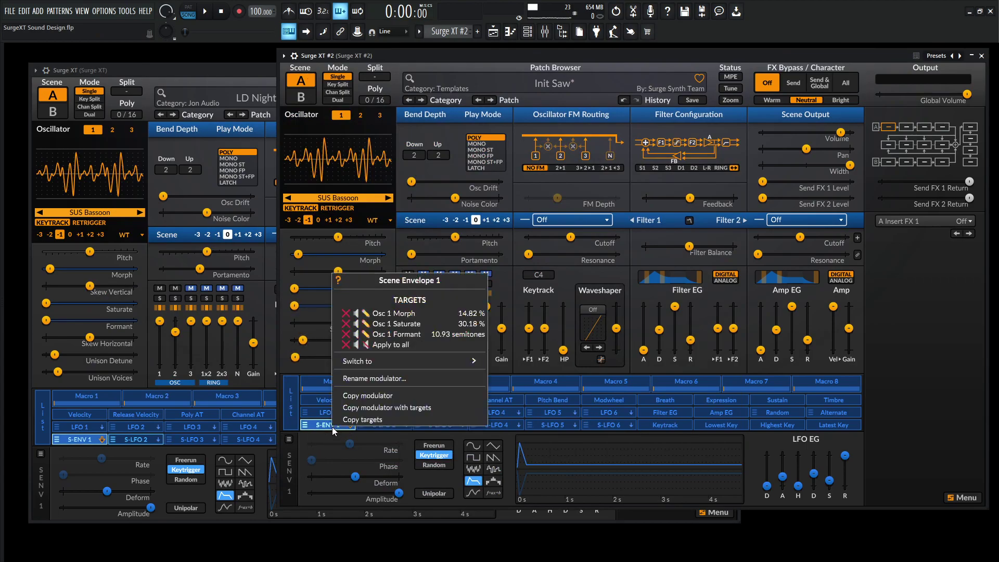
{"action": "left_click", "coordinate": [411, 314]}
{"action": "type", "text": "26."}
{"action": "type", "text": "03"}
{"action": "key", "text": "Return"}
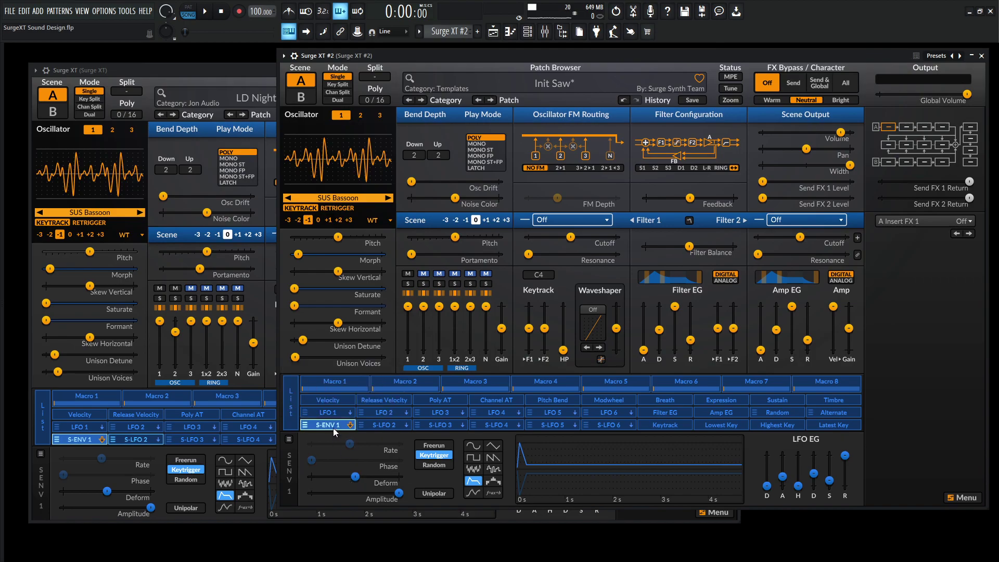
Step: Read the reference patch's S-ENV 1 targets and set the Init Saw patch's Saturate modulation depth to about 43 %
{"action": "left_click", "coordinate": [89, 434]}
{"action": "right_click", "coordinate": [85, 438]}
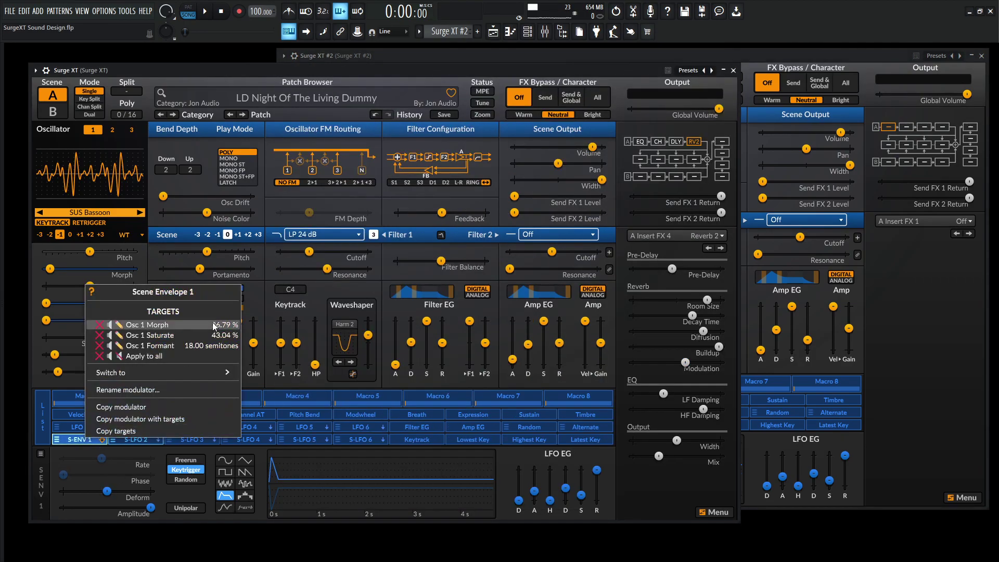
{"action": "left_click", "coordinate": [829, 84]}
{"action": "right_click", "coordinate": [336, 424]}
{"action": "left_click", "coordinate": [428, 322]}
{"action": "type", "text": "40"}
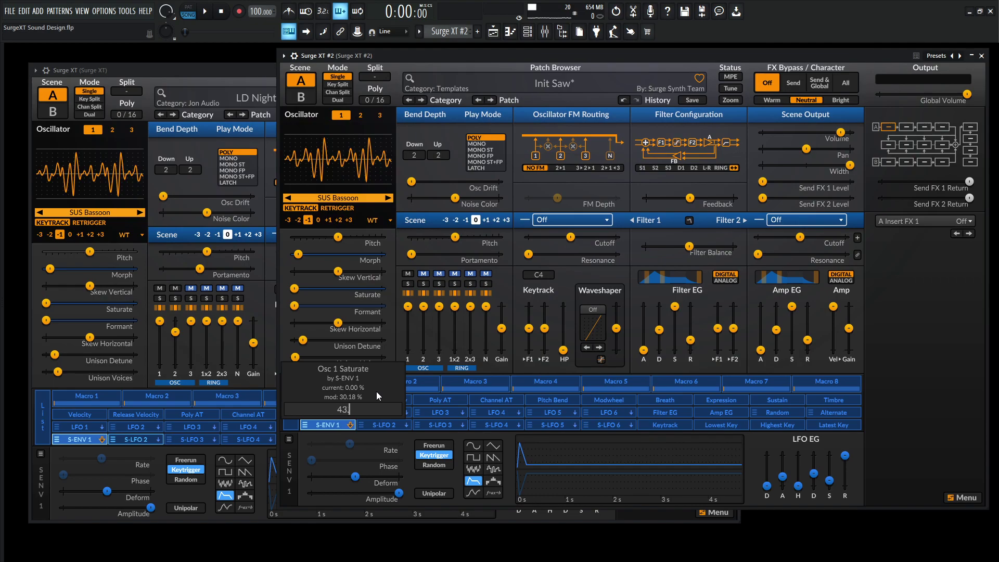
{"action": "key", "text": "Return"}
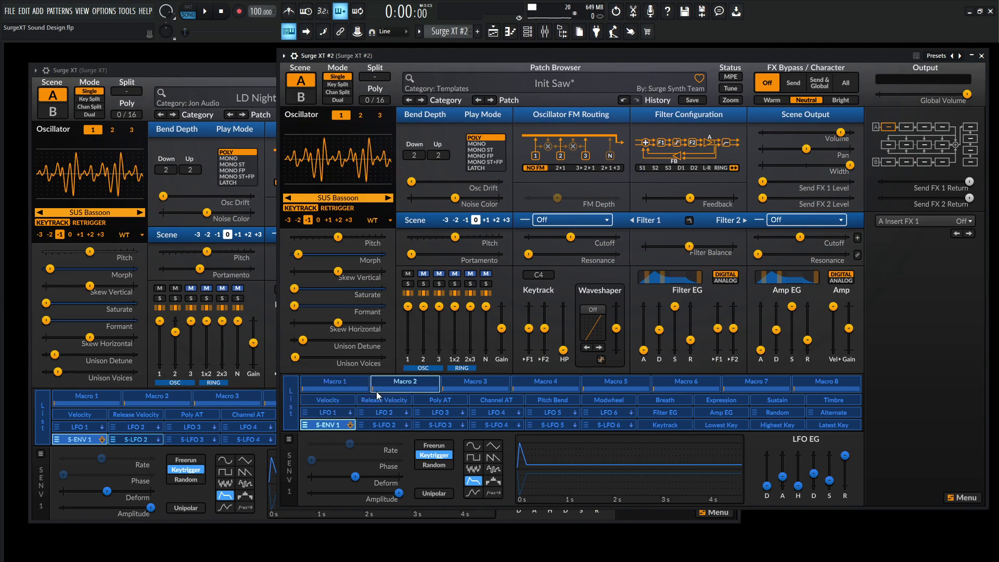
Step: Set the Init Saw patch's S-ENV 1 modulation of oscillator 1's Formant to 18 semitones, consulting the reference patch's targets
{"action": "right_click", "coordinate": [83, 439]}
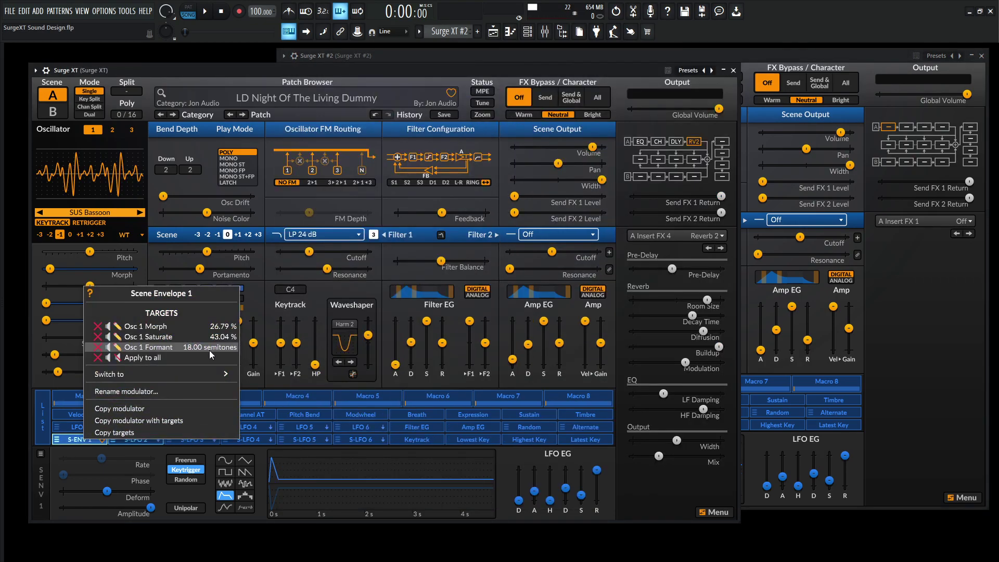
{"action": "left_click", "coordinate": [779, 54]}
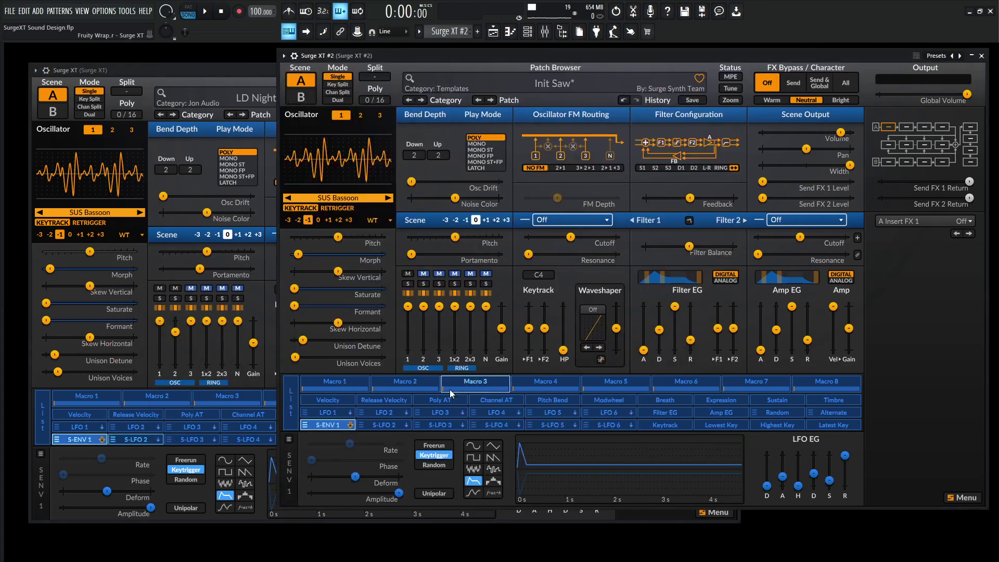
{"action": "right_click", "coordinate": [347, 424]}
{"action": "left_click", "coordinate": [469, 334]}
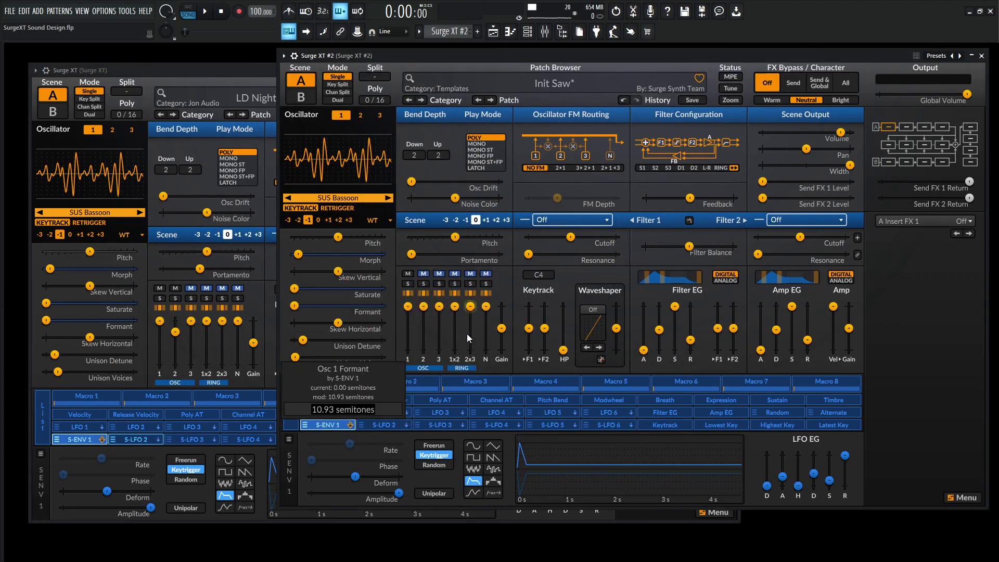
{"action": "key", "text": "Return"}
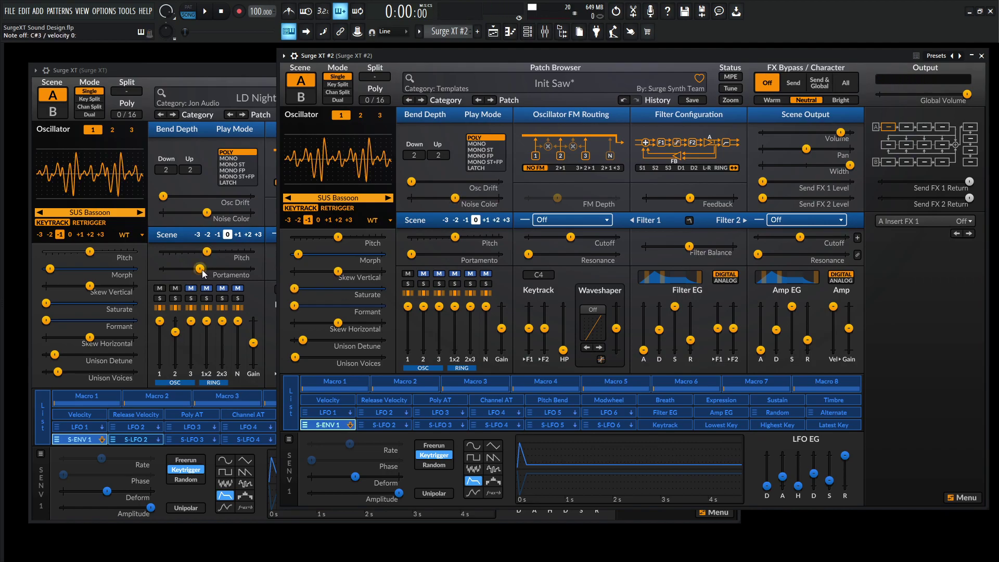
Step: Set the Init Saw patch's Portamento to 0.072 s, consulting the reference patch, and raise oscillator 1's Unison Voices slightly
{"action": "mouse_move", "coordinate": [203, 273]}
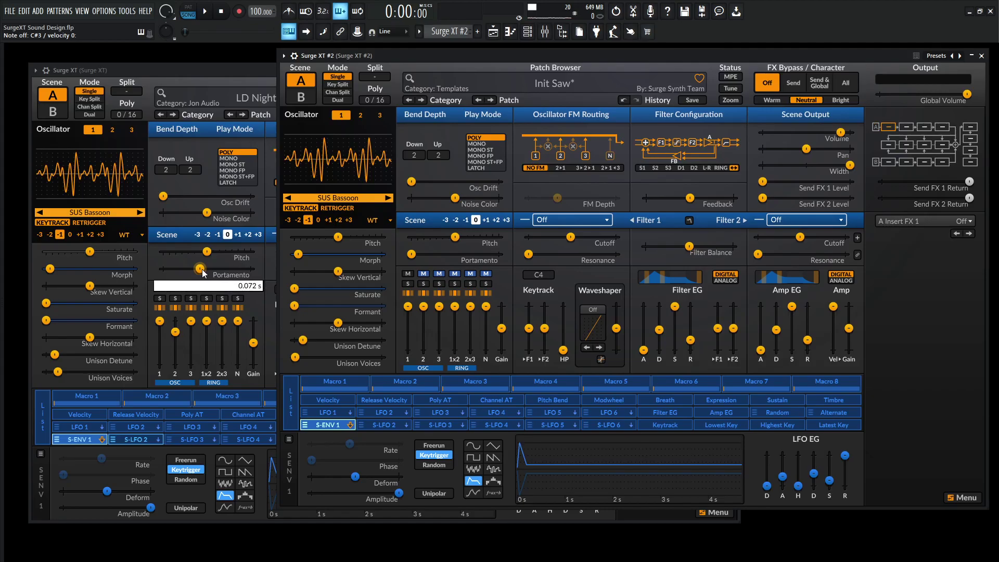
{"action": "right_click", "coordinate": [414, 259]}
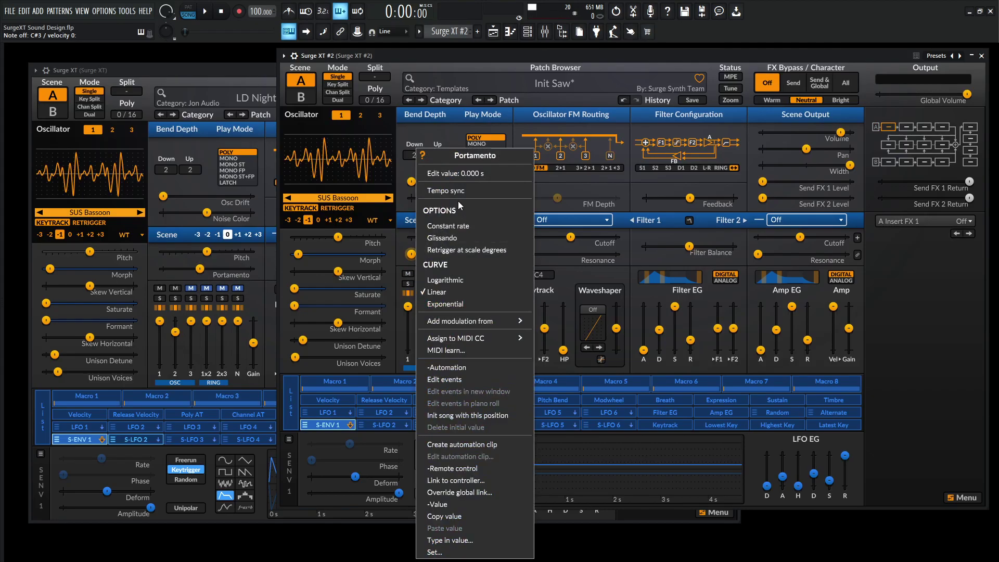
{"action": "left_click", "coordinate": [464, 173]}
{"action": "type", "text": "0.072"}
{"action": "key", "text": "Return"}
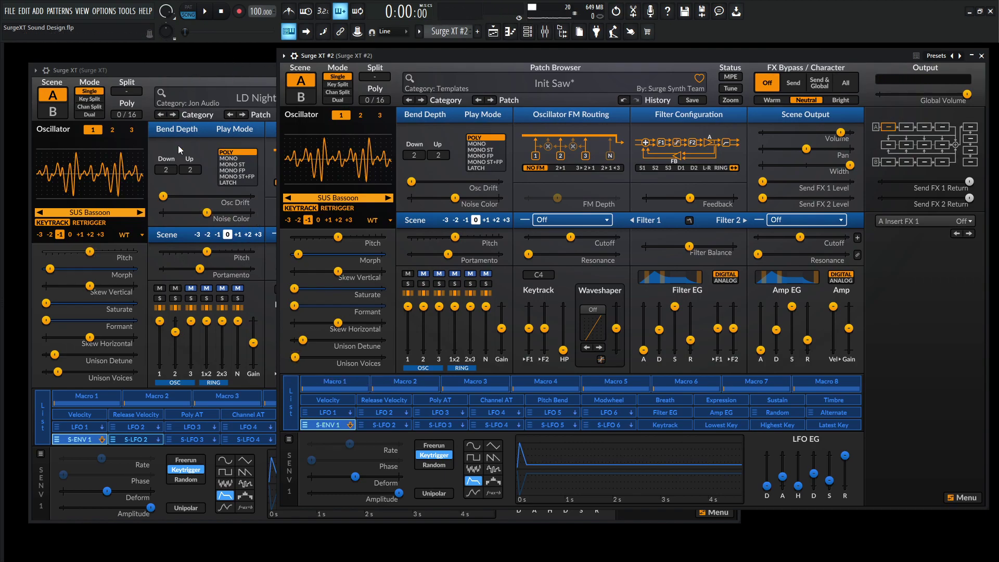
{"action": "left_click_drag", "start_coordinate": [296, 358], "coordinate": [307, 357]}
{"action": "mouse_move", "coordinate": [536, 356]}
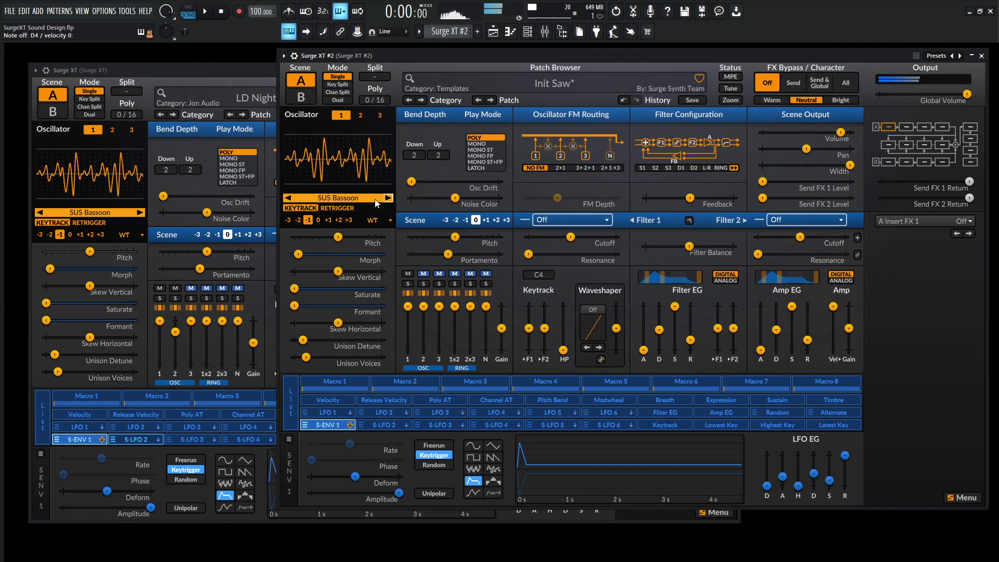
Step: Read S-LFO 2's target in the reference patch and assign the Init Saw patch's S-LFO 2 to oscillator 1's Pitch by about 1.3 semitones
{"action": "left_click", "coordinate": [139, 440]}
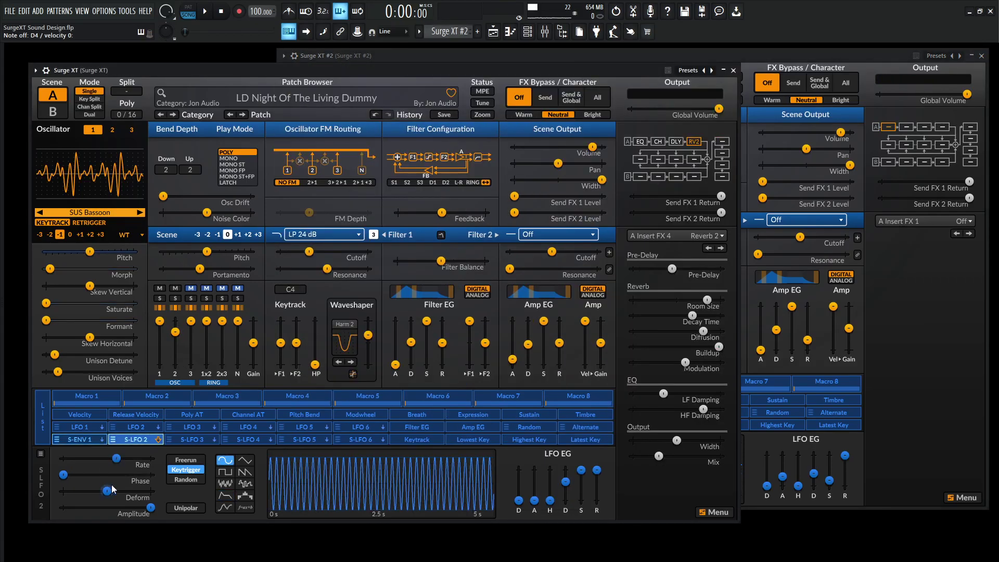
{"action": "right_click", "coordinate": [130, 442]}
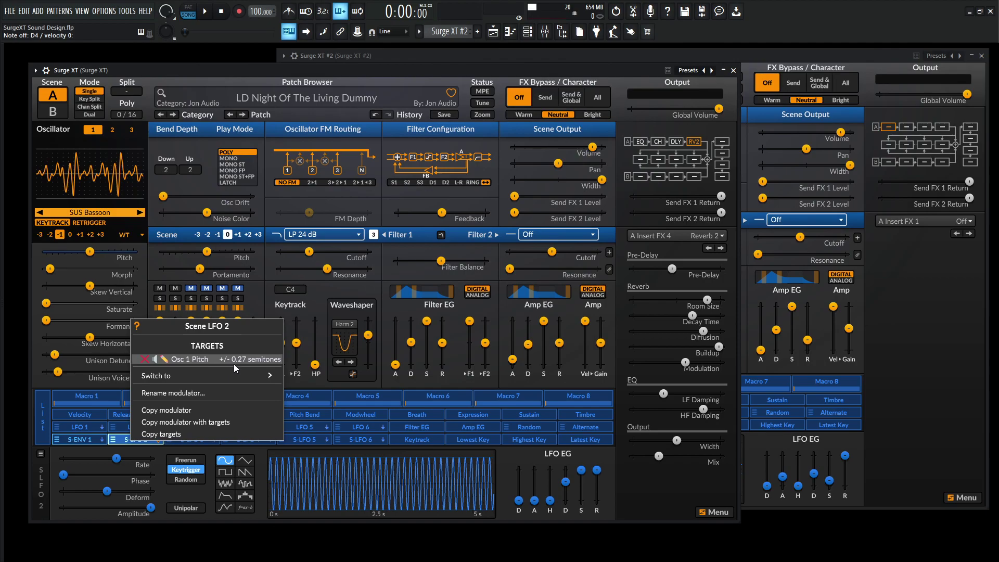
{"action": "left_click", "coordinate": [792, 54]}
{"action": "left_click", "coordinate": [385, 425]}
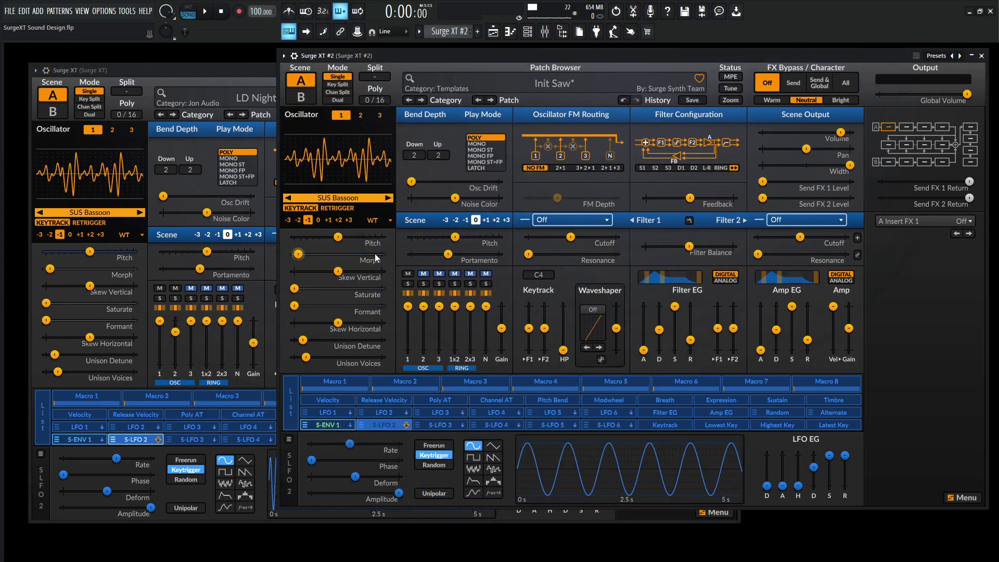
{"action": "left_click_drag", "start_coordinate": [341, 239], "coordinate": [343, 240]}
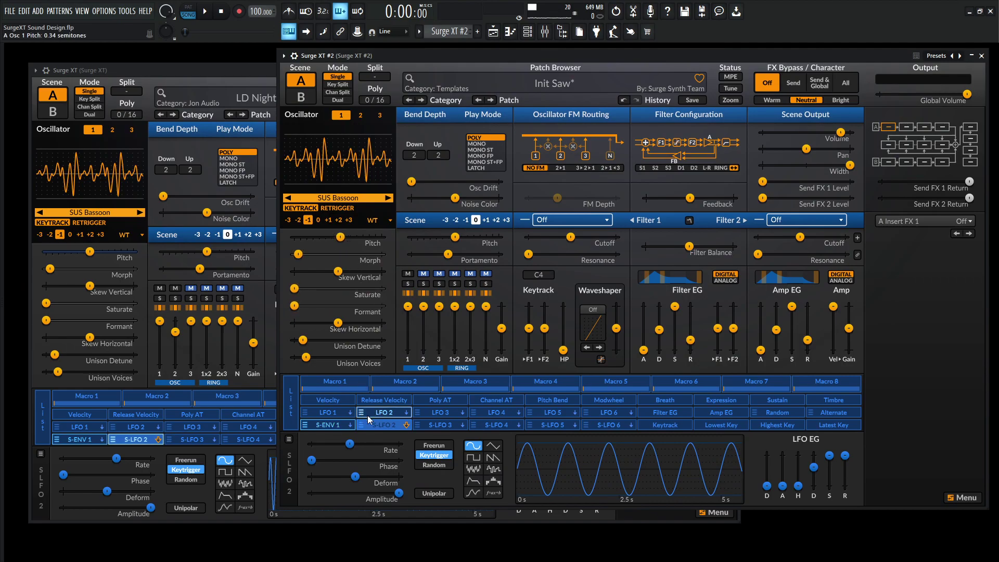
{"action": "double_click", "coordinate": [341, 237]}
{"action": "left_click_drag", "start_coordinate": [339, 236], "coordinate": [347, 237]}
Step: Set S-LFO 2's modulation of oscillator 1's Pitch in the Init Saw patch to about 0.25 semitones
{"action": "right_click", "coordinate": [385, 427]}
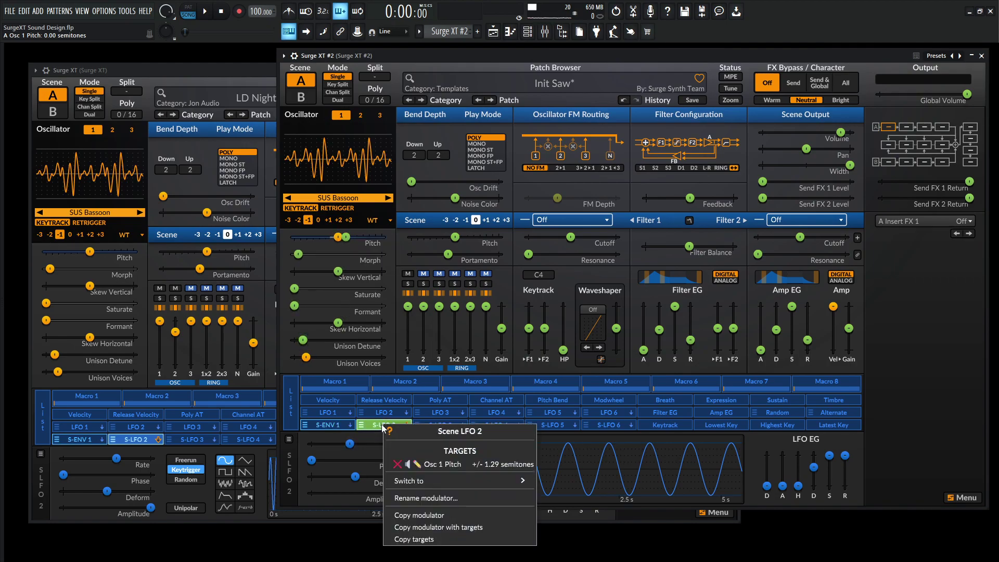
{"action": "left_click", "coordinate": [479, 461]}
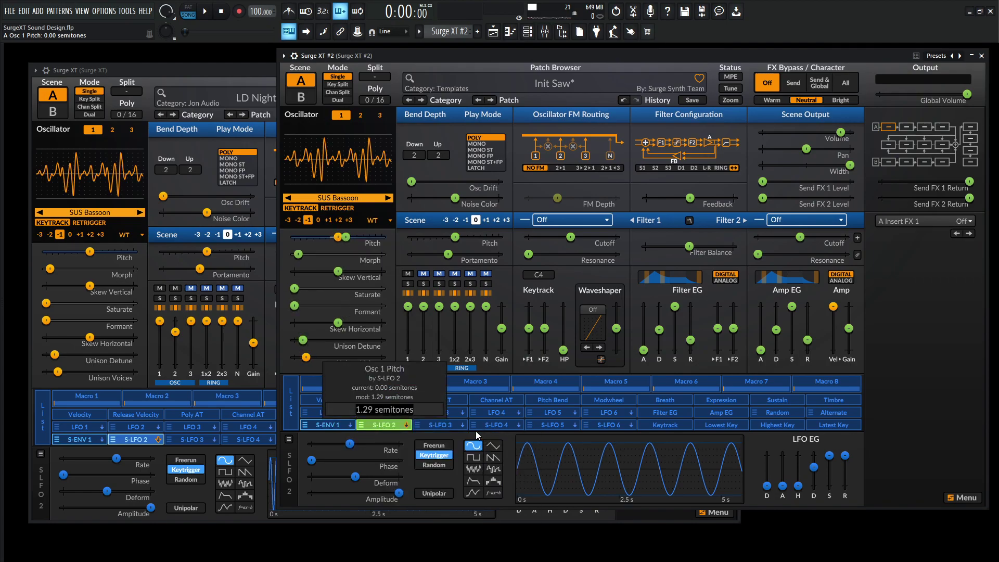
{"action": "key", "text": "BackSpace"}
{"action": "type", "text": ".25"}
{"action": "key", "text": "Return"}
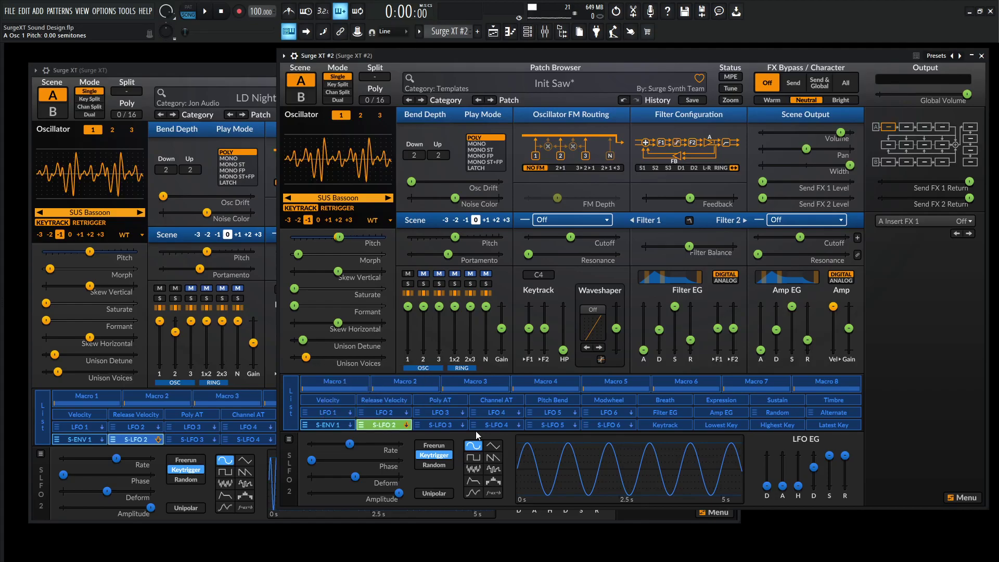
Step: Read S-LFO 2's Rate in the reference patch and set the Init Saw patch's S-LFO 2 Rate to 6.698 Hz
{"action": "left_click", "coordinate": [137, 441]}
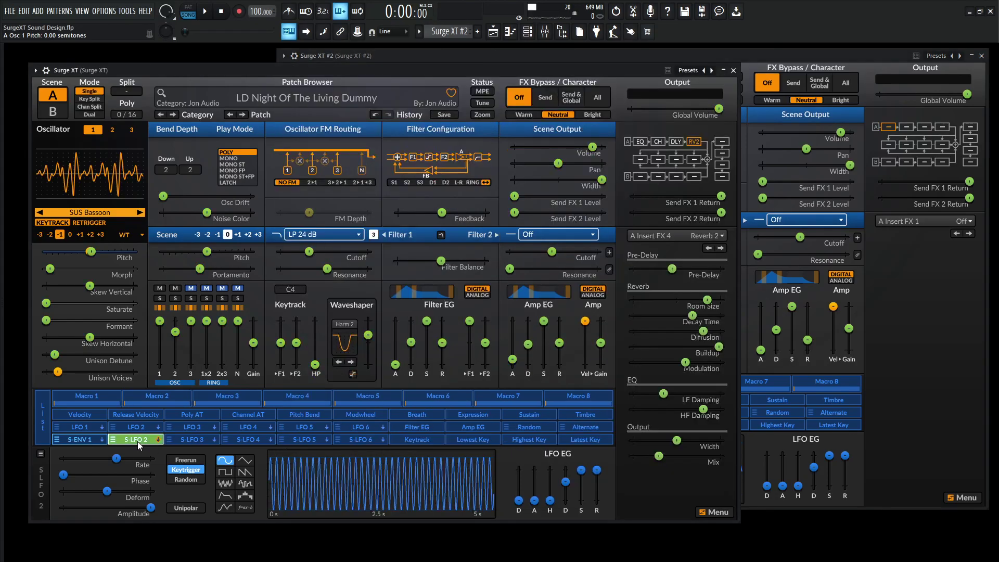
{"action": "left_click", "coordinate": [139, 440]}
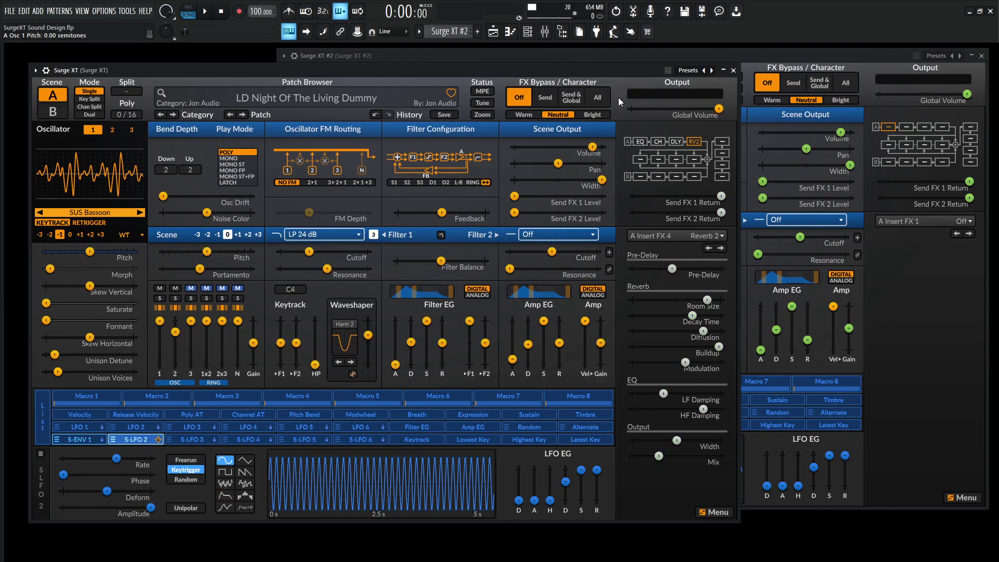
{"action": "left_click", "coordinate": [847, 62]}
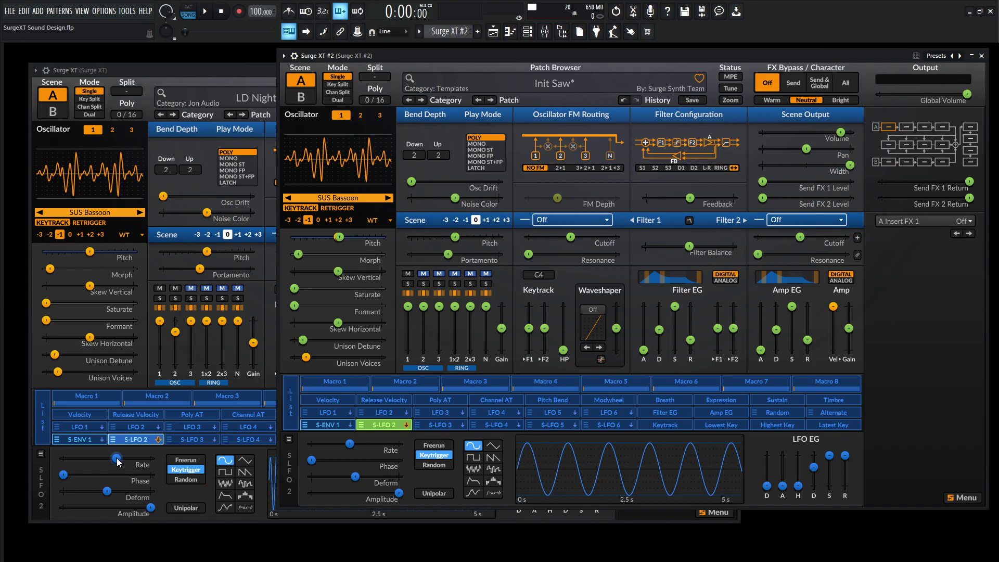
{"action": "mouse_move", "coordinate": [118, 459]}
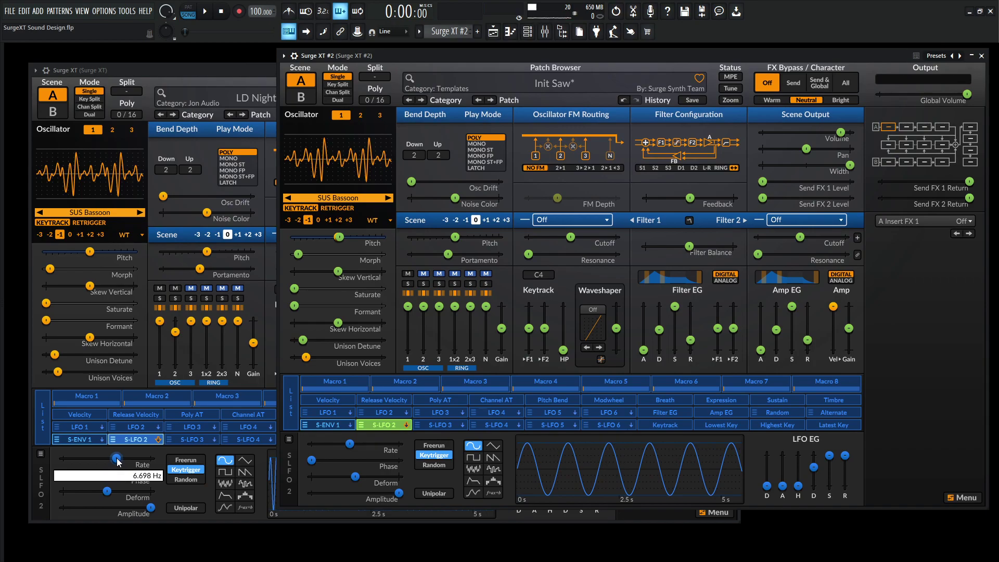
{"action": "right_click", "coordinate": [349, 446]}
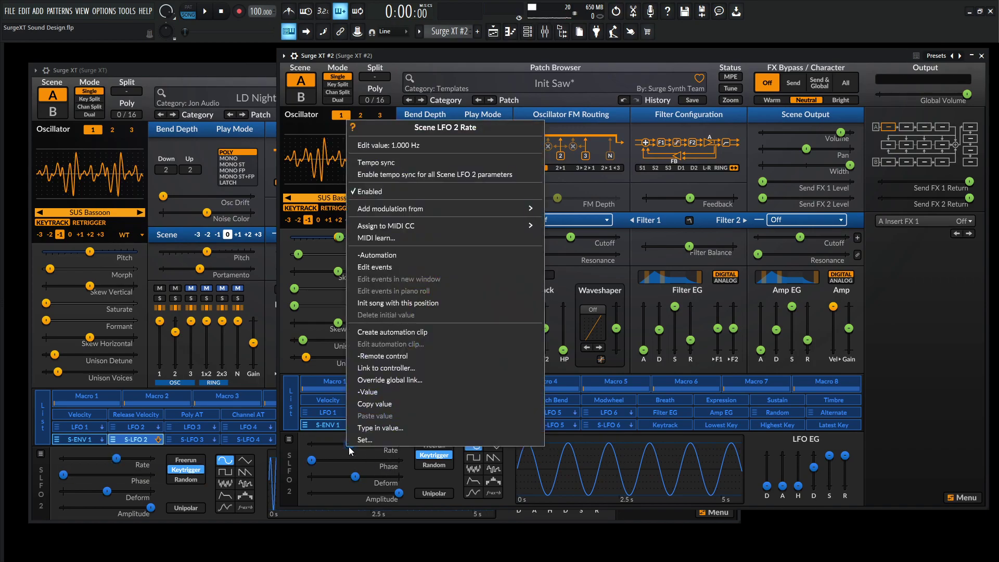
{"action": "left_click", "coordinate": [454, 147]}
{"action": "type", "text": "6.698"}
{"action": "key", "text": "Return"}
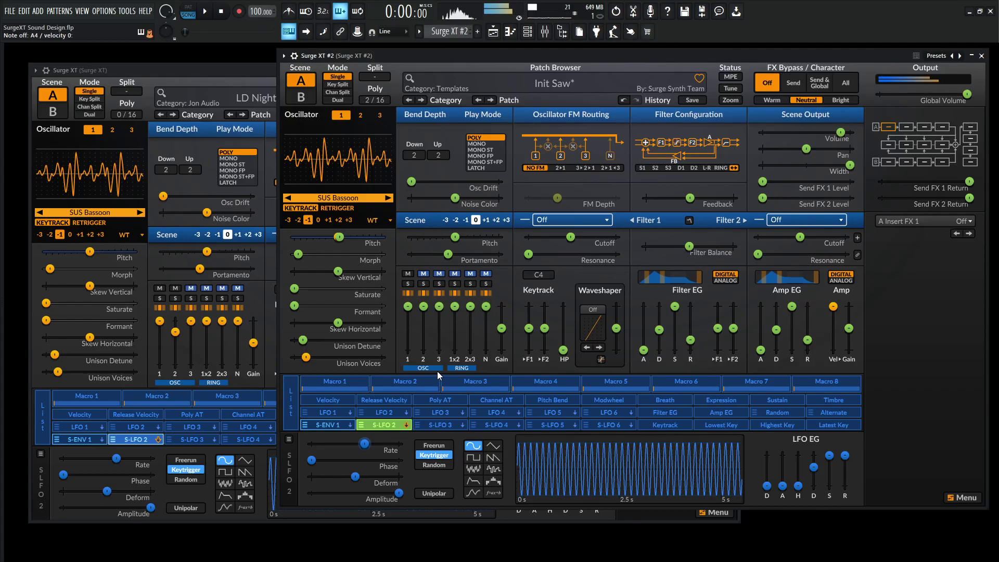
Step: Compare the two patches by ear and set the reference patch's FX Bypass to All
{"action": "left_click", "coordinate": [241, 517]}
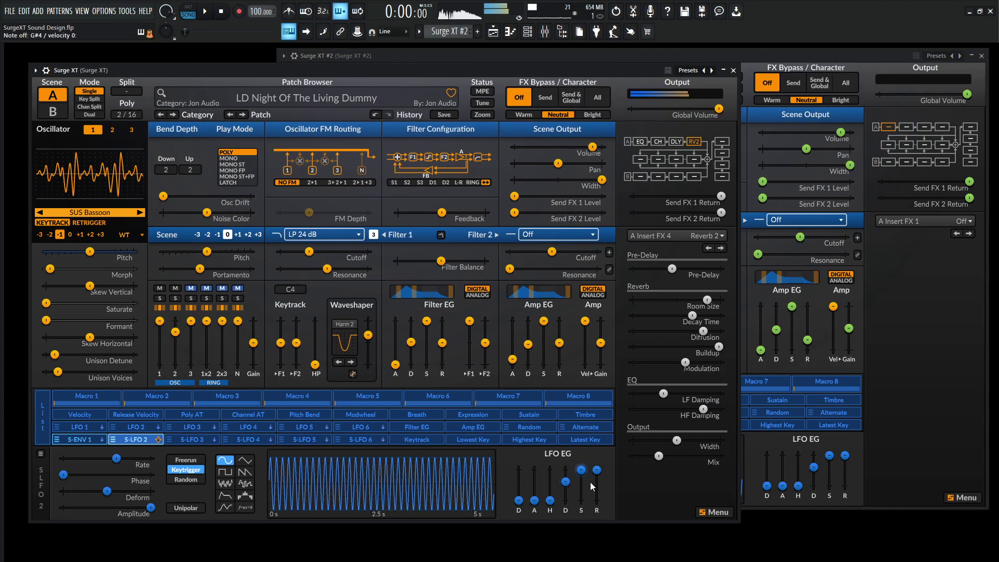
{"action": "left_click", "coordinate": [814, 69]}
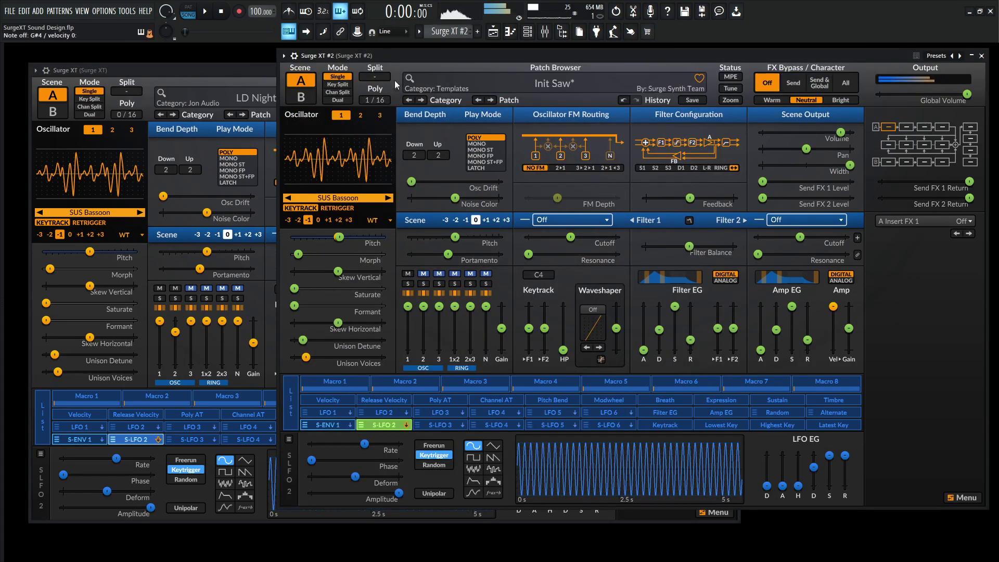
{"action": "left_click", "coordinate": [230, 74]}
{"action": "left_click", "coordinate": [605, 97]}
{"action": "left_click", "coordinate": [788, 52]}
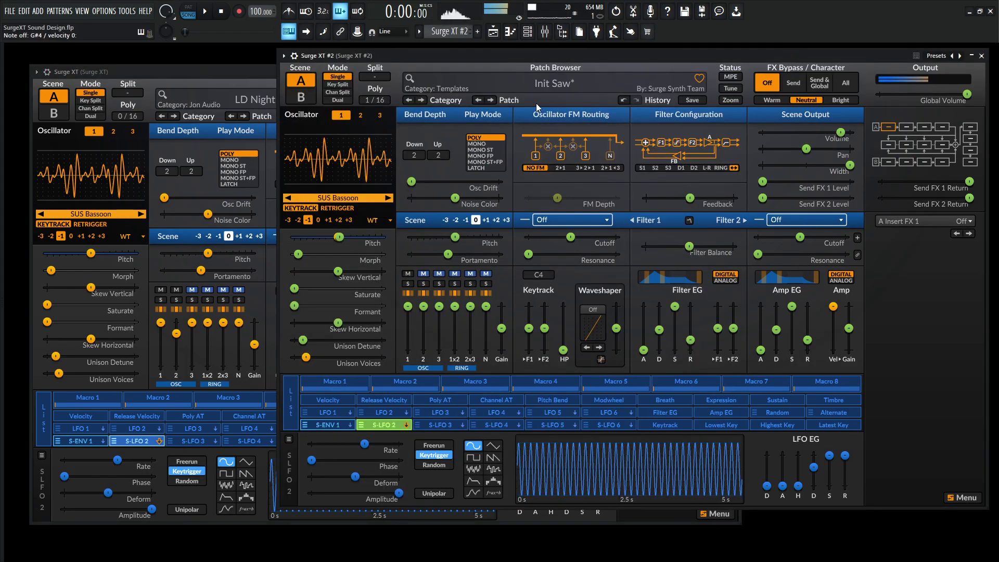
Step: Check the reference patch's Filter 1 type and set the Init Saw patch's Filter 1 to LP 24 dB
{"action": "left_click", "coordinate": [220, 71]}
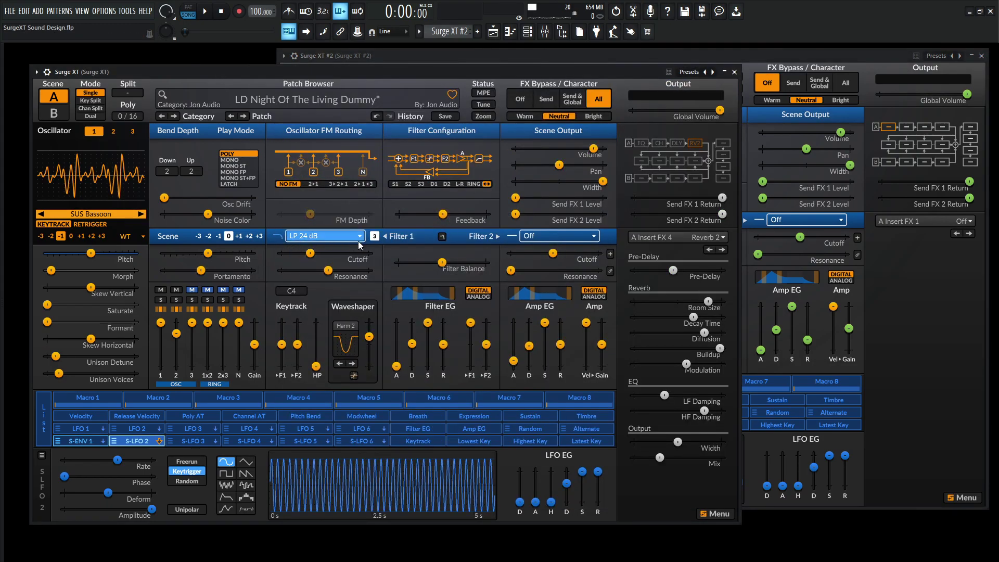
{"action": "left_click", "coordinate": [773, 58]}
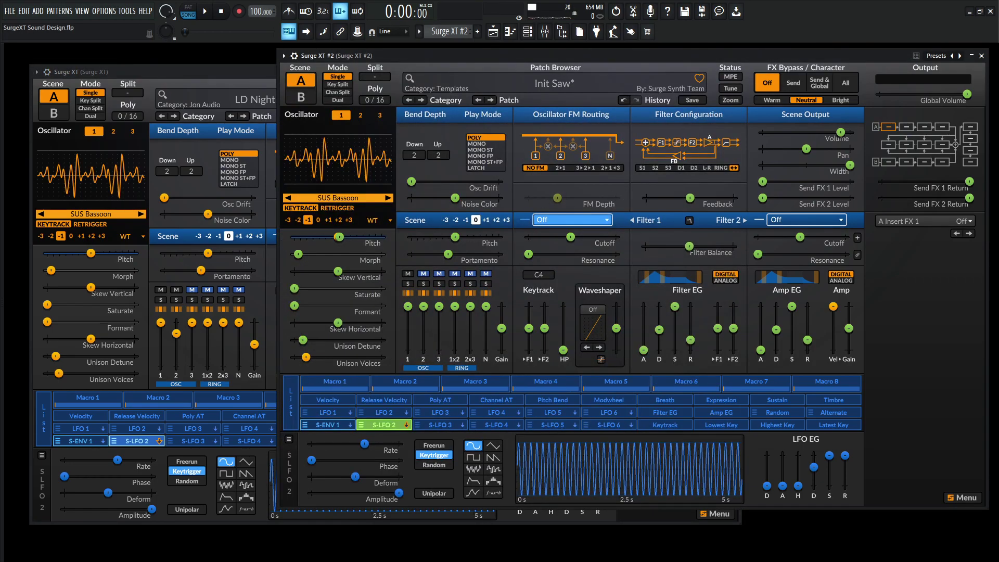
{"action": "left_click", "coordinate": [562, 219]}
{"action": "mouse_move", "coordinate": [587, 257]}
{"action": "left_click", "coordinate": [678, 270]}
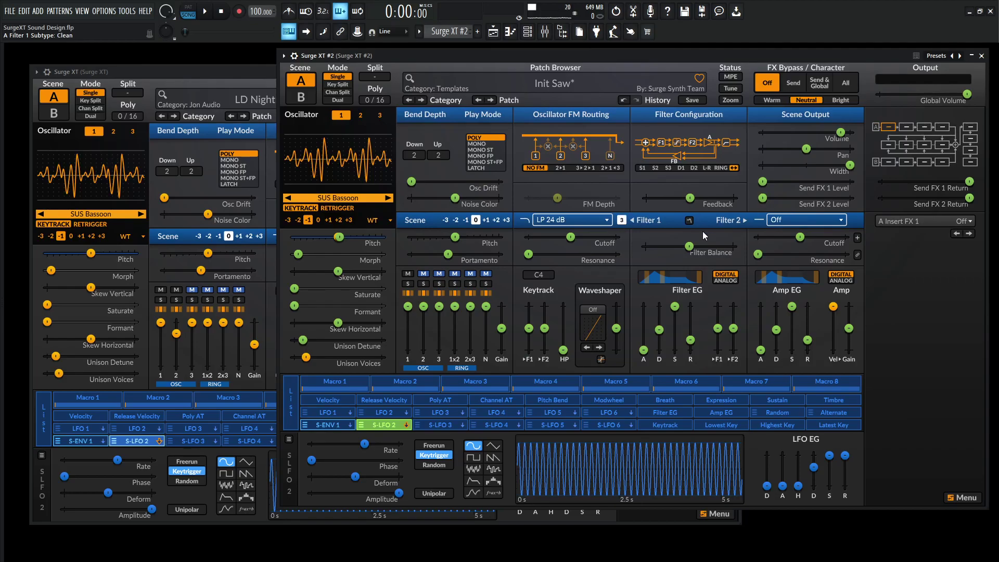
Step: Disarm S-LFO 2 modulation in the Init Saw patch, read the reference patch's Filter 1 Cutoff, and set the Init Saw patch's to 164 Hz
{"action": "left_click", "coordinate": [406, 425]}
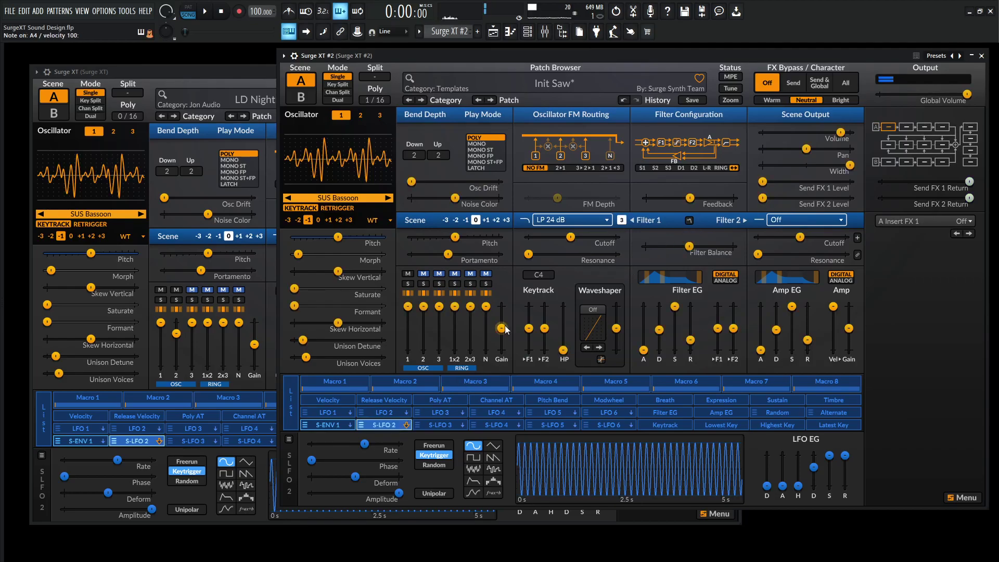
{"action": "left_click", "coordinate": [260, 92]}
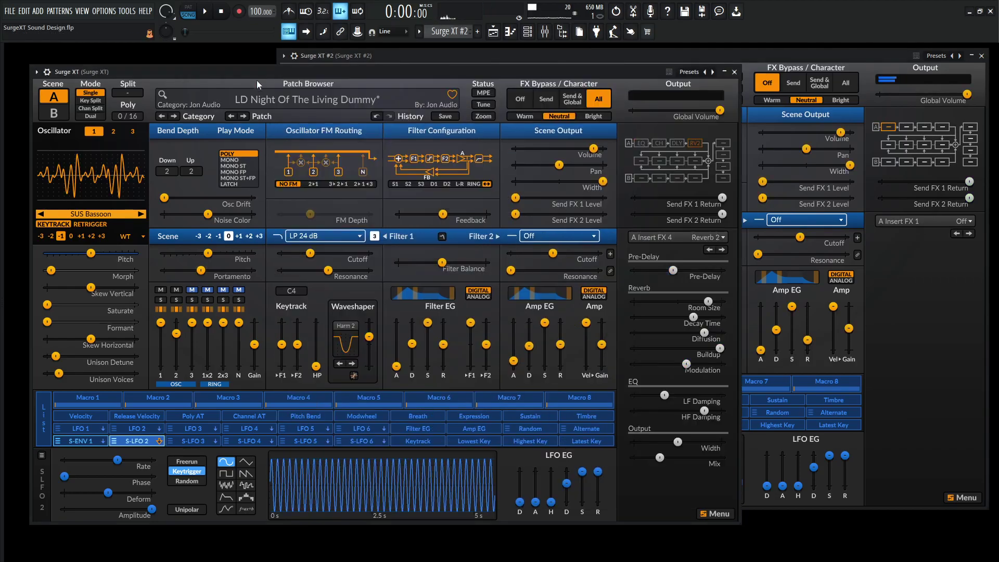
{"action": "mouse_move", "coordinate": [310, 257]}
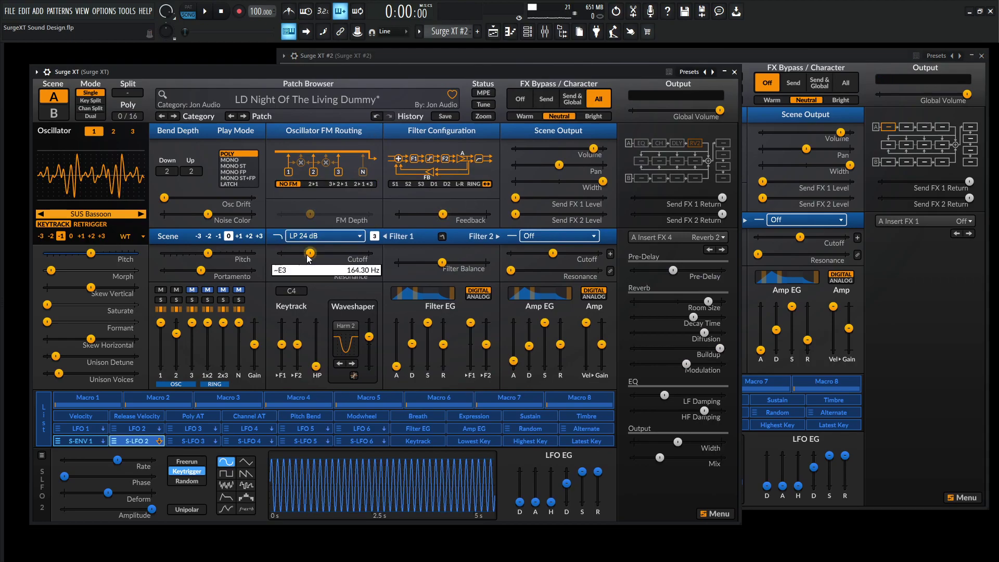
{"action": "left_click", "coordinate": [799, 66]}
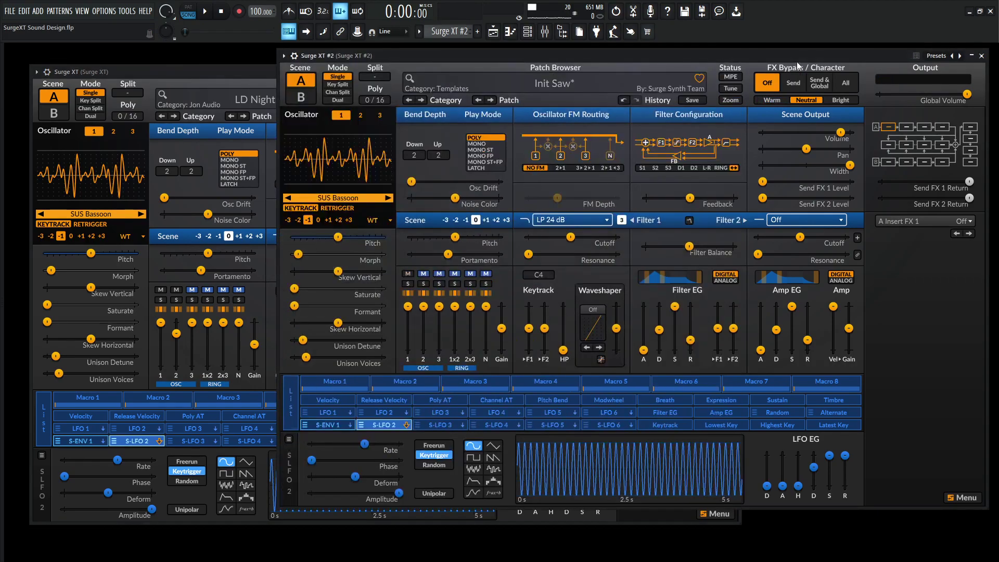
{"action": "right_click", "coordinate": [591, 232]}
{"action": "left_click", "coordinate": [614, 263]}
{"action": "type", "text": "164"}
{"action": "key", "text": "Return"}
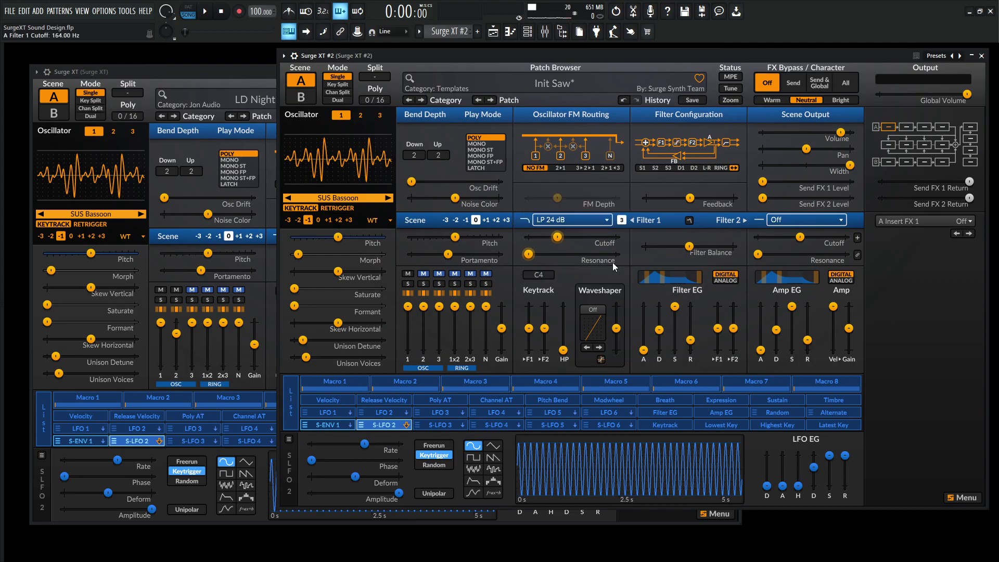
Step: Check the reference patch's Filter 1 Resonance and set the Init Saw patch's Filter 1 Resonance to 53.47 %
{"action": "left_click", "coordinate": [270, 80]}
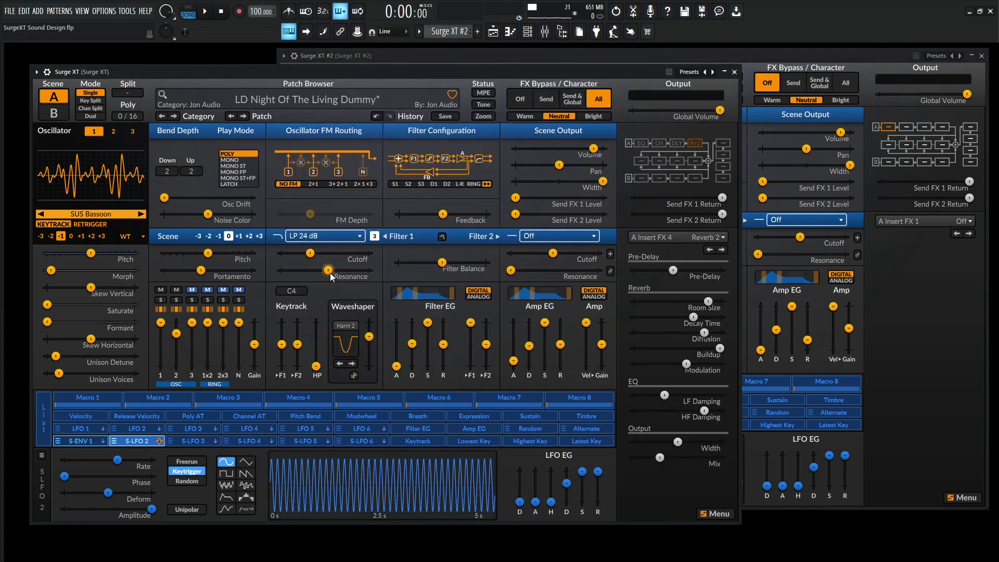
{"action": "left_click", "coordinate": [824, 50]}
{"action": "right_click", "coordinate": [529, 255]}
{"action": "left_click", "coordinate": [564, 280]}
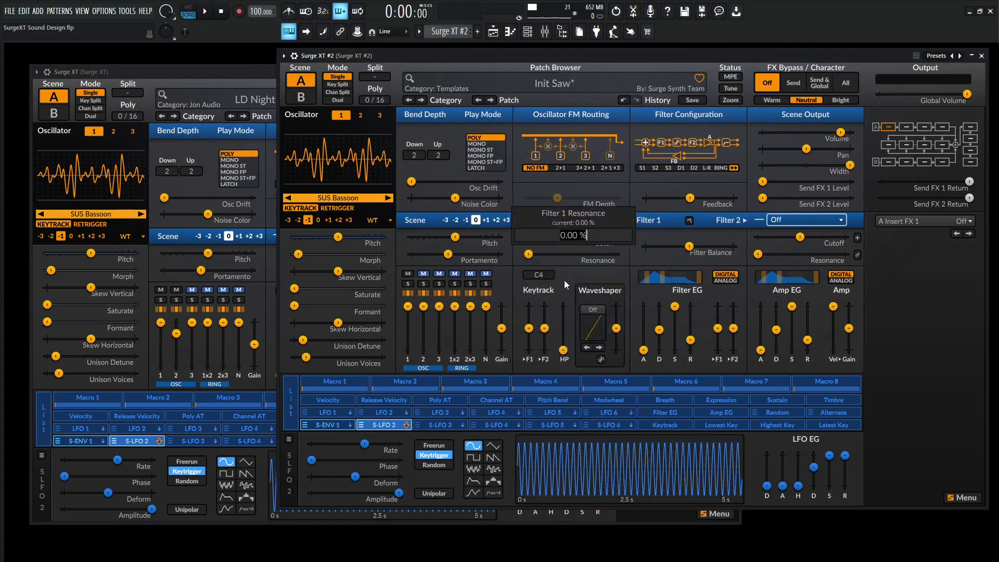
{"action": "type", "text": "53.47"}
{"action": "key", "text": "Return"}
Step: Check the reference patch's Filter 1 FEG Mod Amount and set the Init Saw patch's to 96 semitones
{"action": "left_click", "coordinate": [228, 71]}
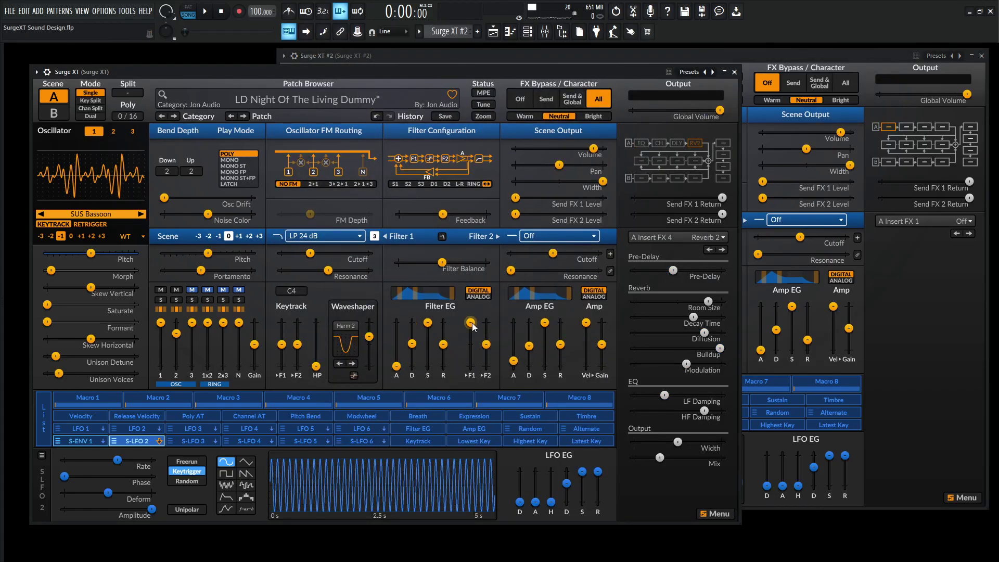
{"action": "mouse_move", "coordinate": [473, 323]}
{"action": "left_click", "coordinate": [799, 57]}
{"action": "left_click_drag", "start_coordinate": [721, 330], "coordinate": [721, 308]}
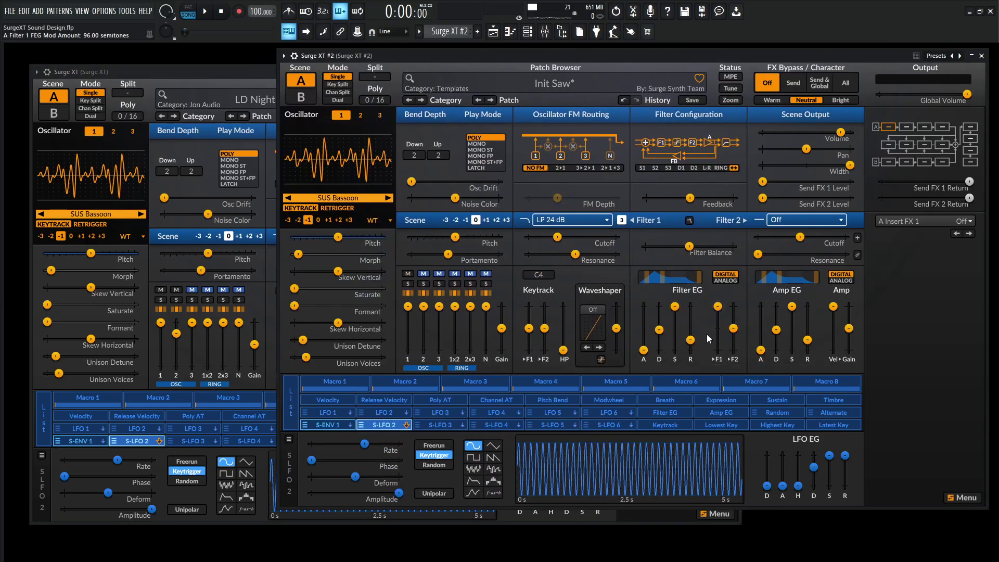
Step: Examine the reference patch's Filter EG settings and compare the two patches by ear
{"action": "left_click", "coordinate": [260, 75]}
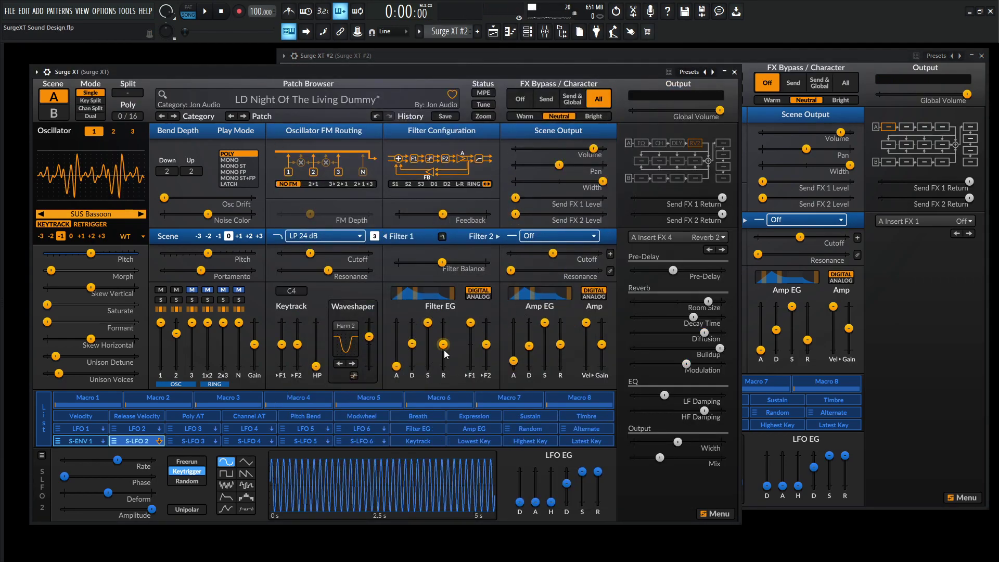
{"action": "left_click", "coordinate": [768, 48]}
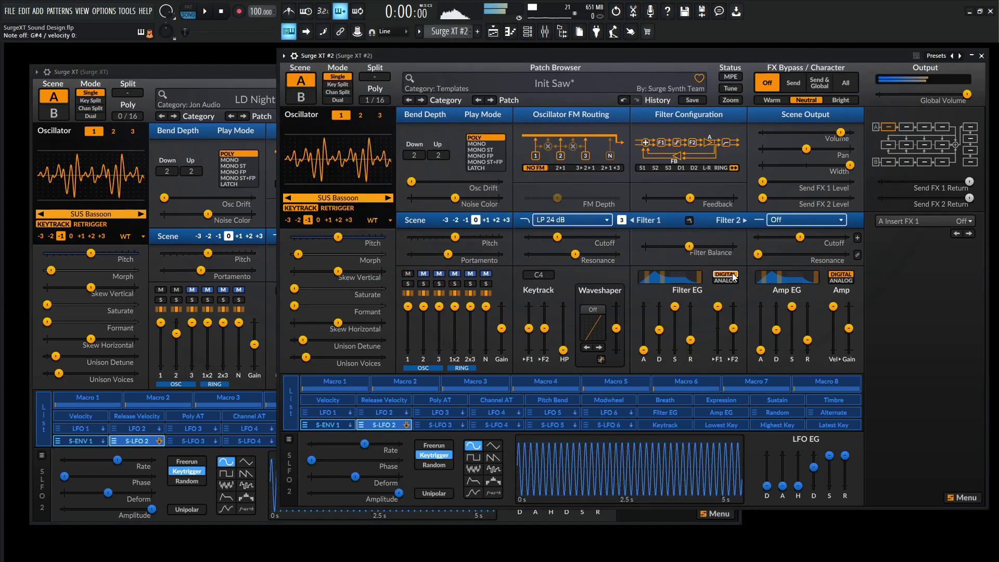
{"action": "left_click", "coordinate": [240, 76]}
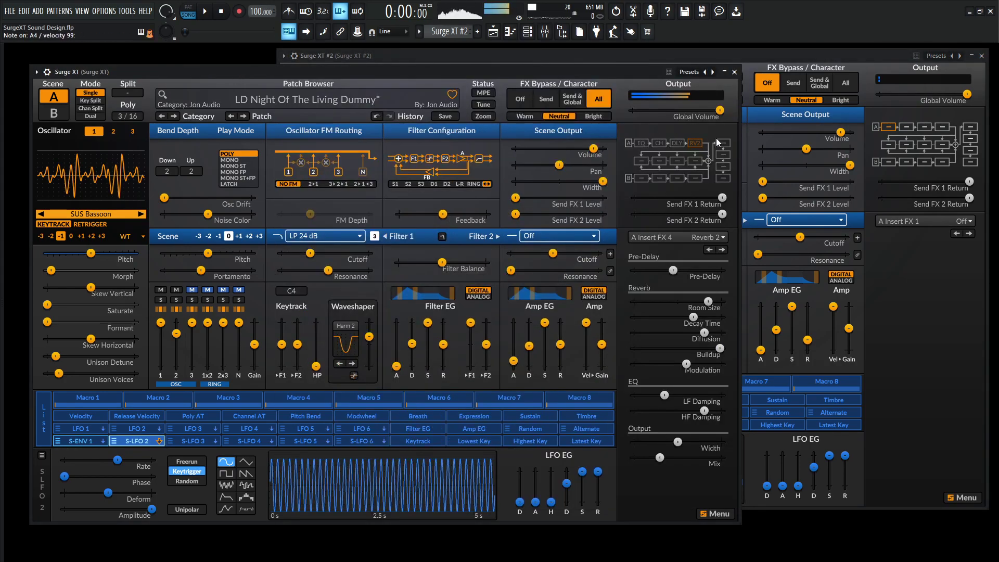
{"action": "left_click", "coordinate": [797, 58]}
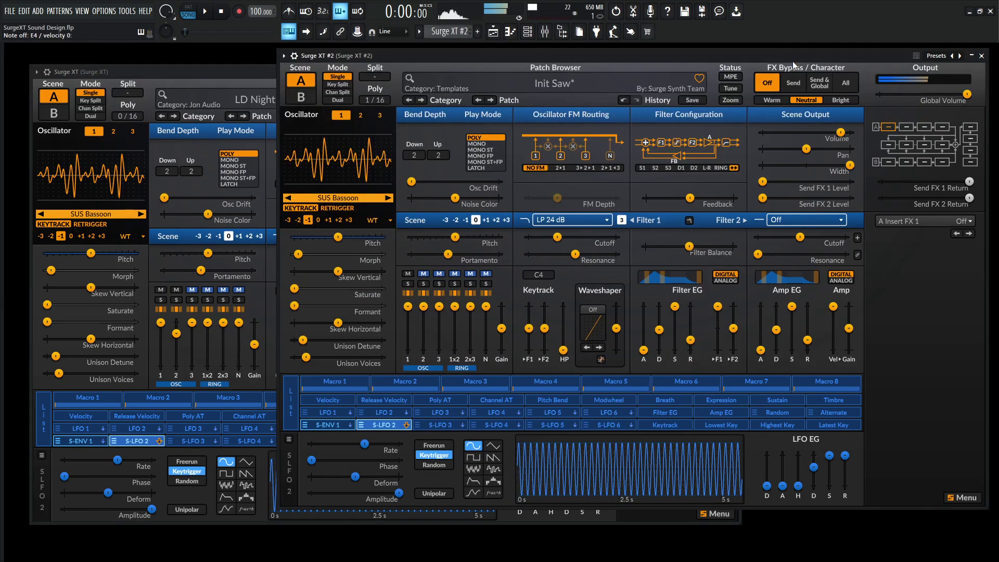
Step: Check the reference patch's Waveshaper type and set the Init Saw patch's Waveshaper to Soft Harmonic 2
{"action": "left_click", "coordinate": [238, 77]}
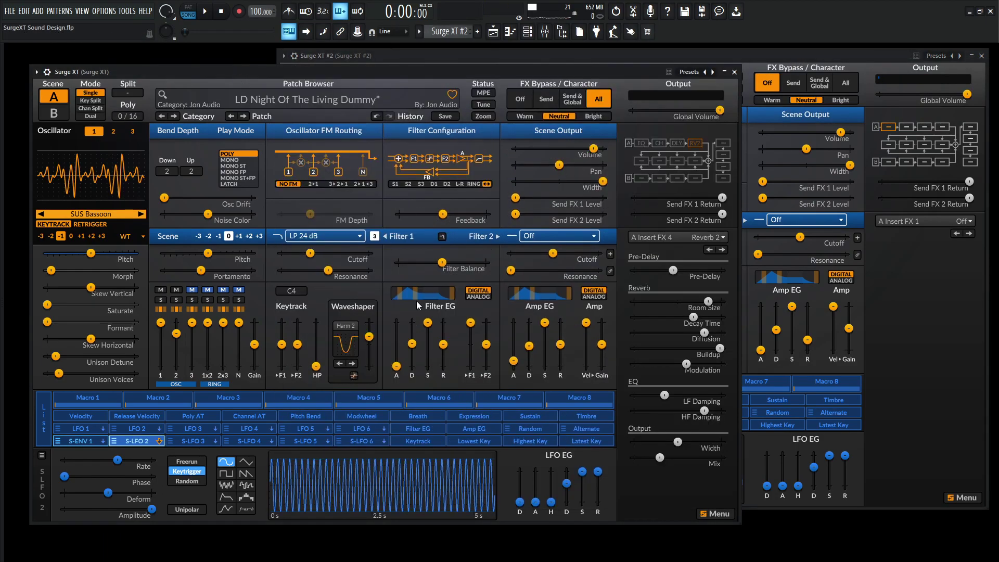
{"action": "right_click", "coordinate": [351, 342]}
{"action": "mouse_move", "coordinate": [371, 60]}
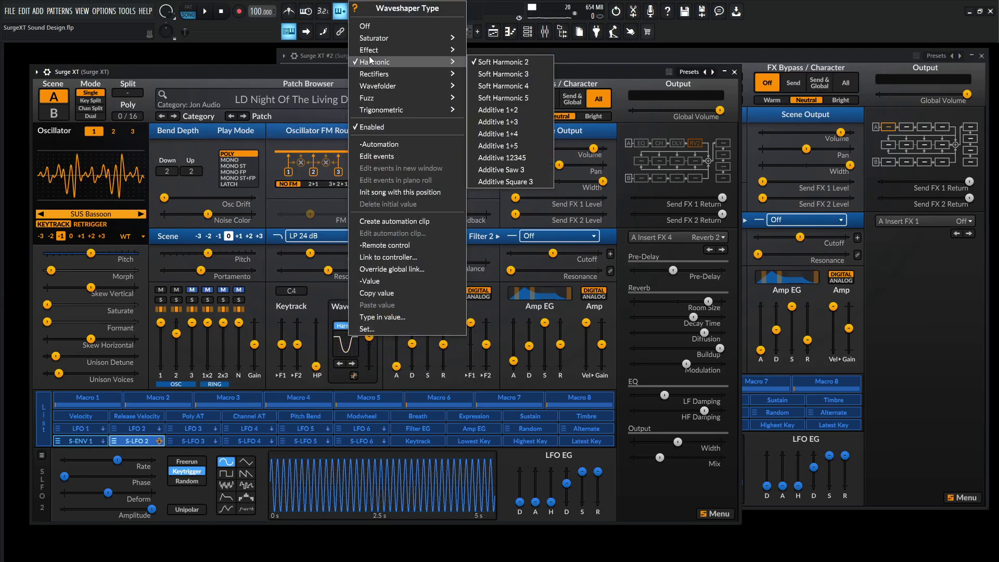
{"action": "left_click", "coordinate": [561, 55]}
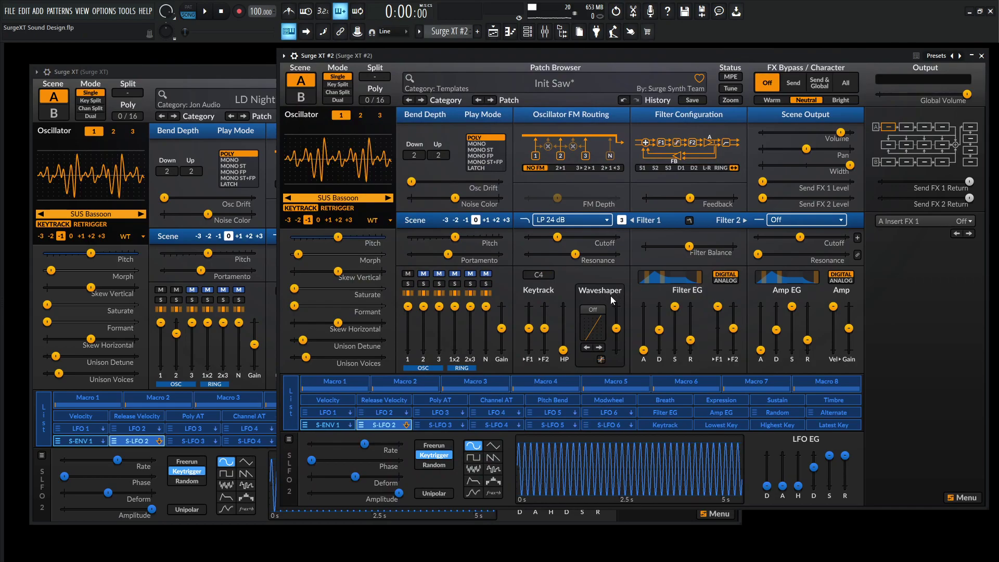
{"action": "right_click", "coordinate": [592, 314]}
{"action": "mouse_move", "coordinate": [629, 62]}
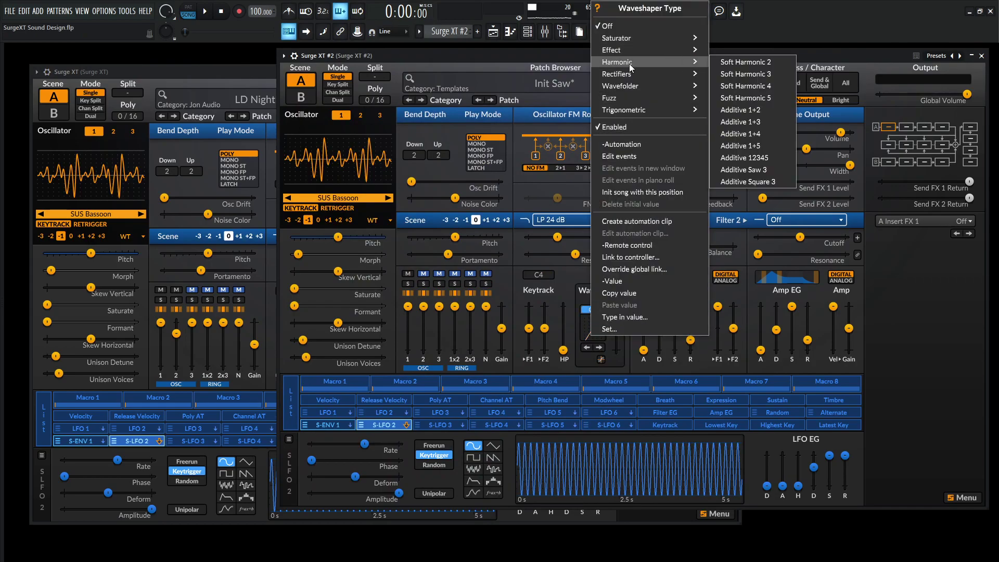
{"action": "left_click", "coordinate": [745, 64]}
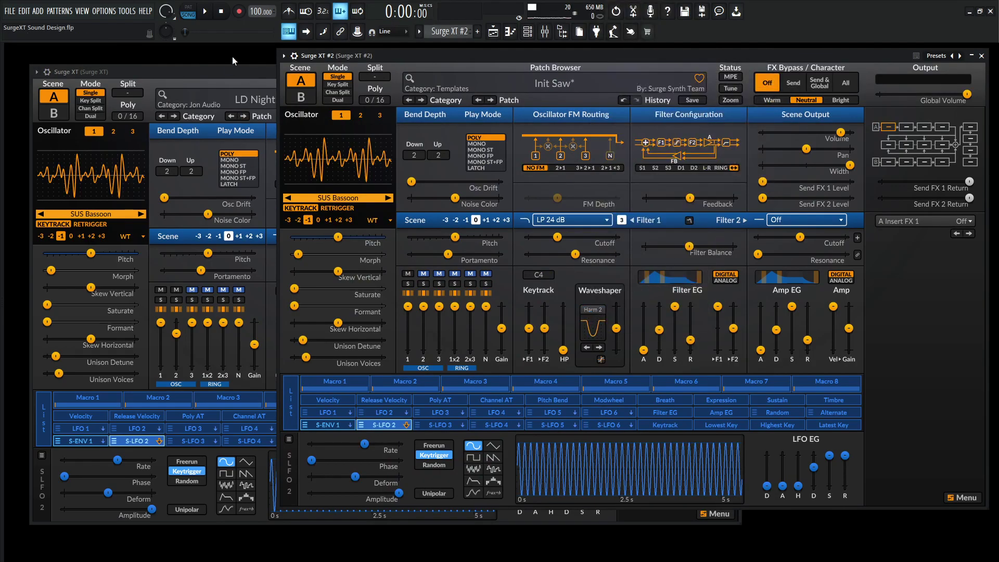
Step: Read the reference patch's Waveshaper Drive, set the Init Saw patch's Drive to 8.06 dB, and compare both patches by ear
{"action": "left_click", "coordinate": [232, 72]}
{"action": "mouse_move", "coordinate": [372, 339]}
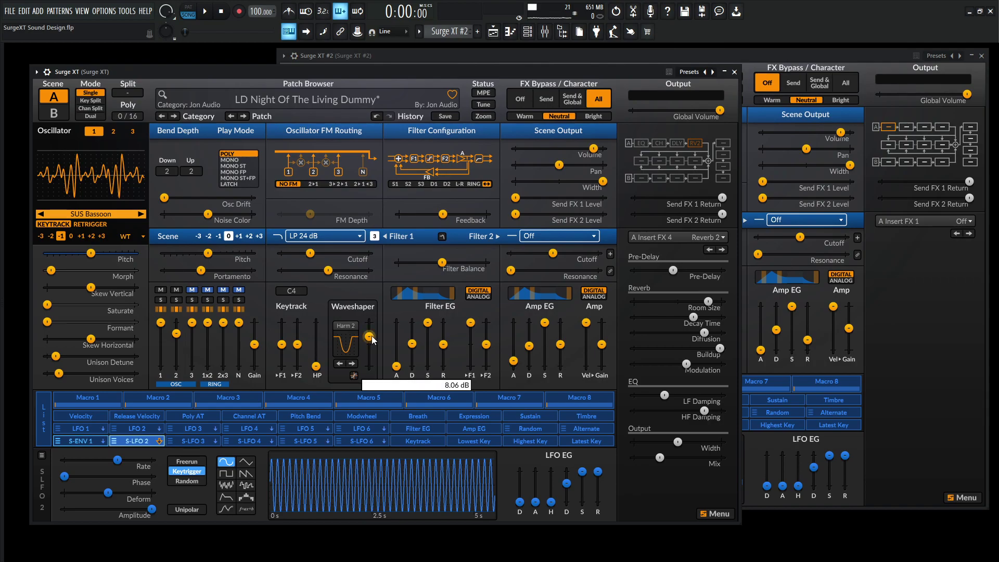
{"action": "left_click", "coordinate": [811, 55]}
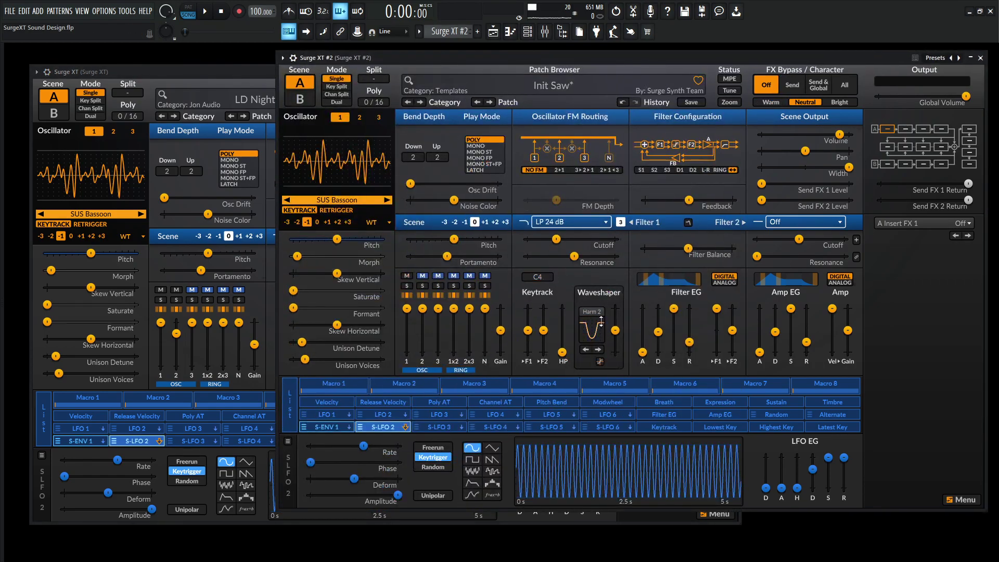
{"action": "right_click", "coordinate": [617, 333]}
{"action": "left_click", "coordinate": [674, 60]}
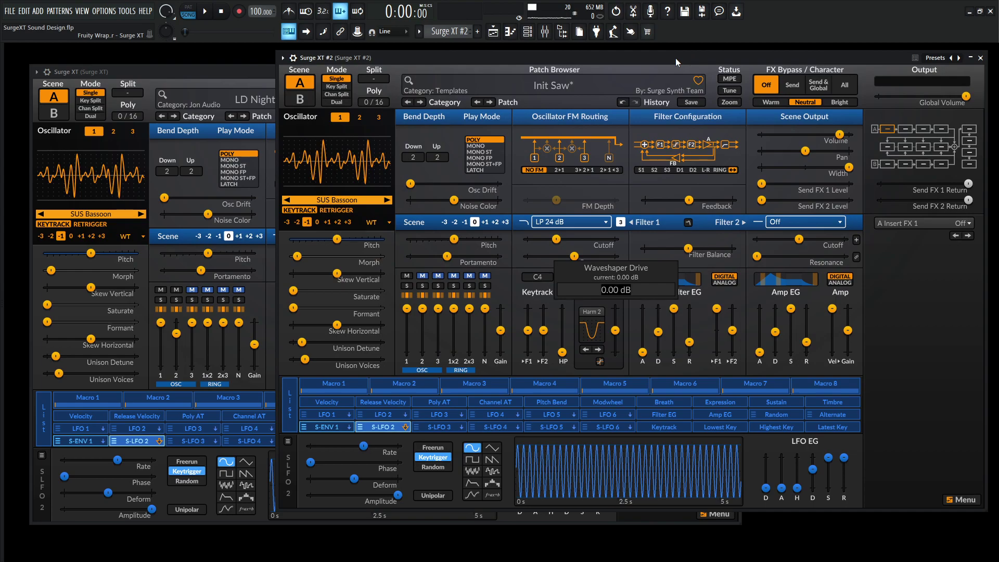
{"action": "type", "text": "8.06"}
{"action": "key", "text": "Return"}
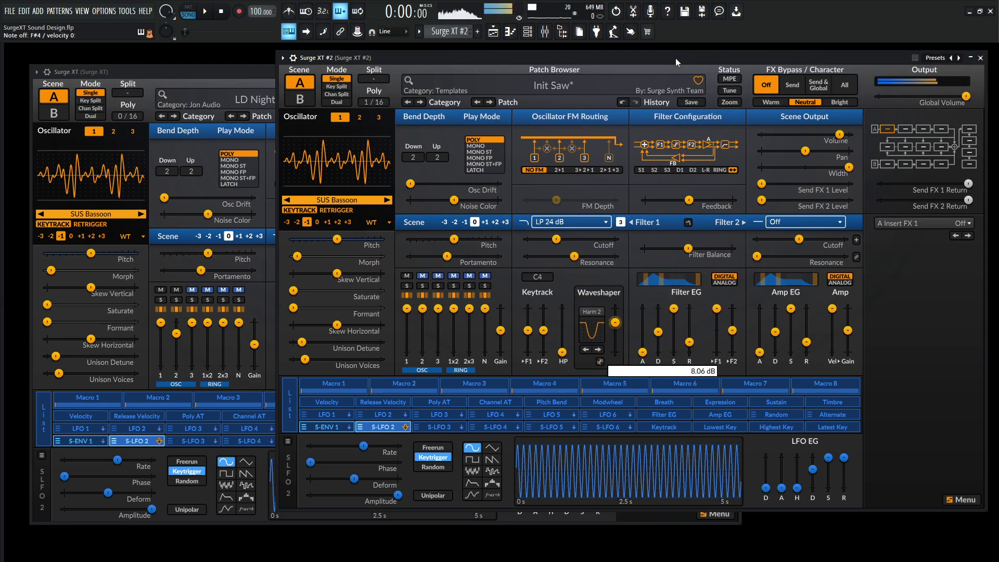
{"action": "left_click", "coordinate": [239, 71]}
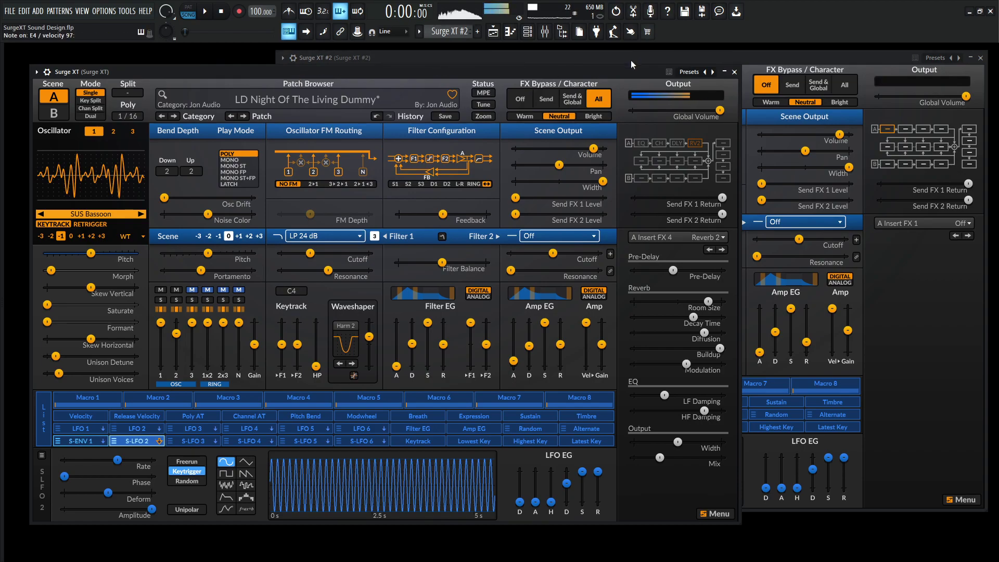
{"action": "left_click", "coordinate": [788, 56]}
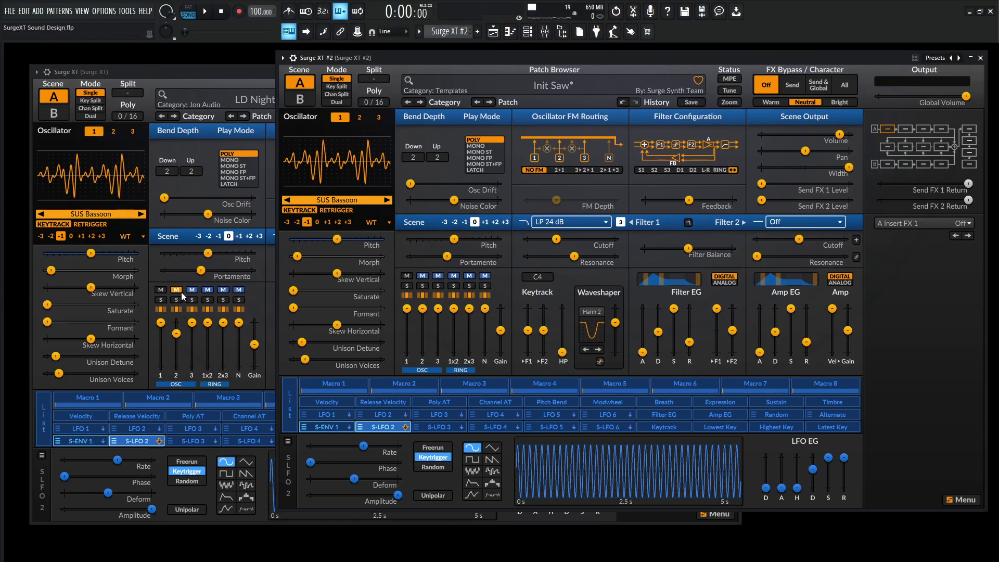
Step: Show oscillator 2 in both patches and unmute it in the Init Saw patch
{"action": "left_click", "coordinate": [113, 132]}
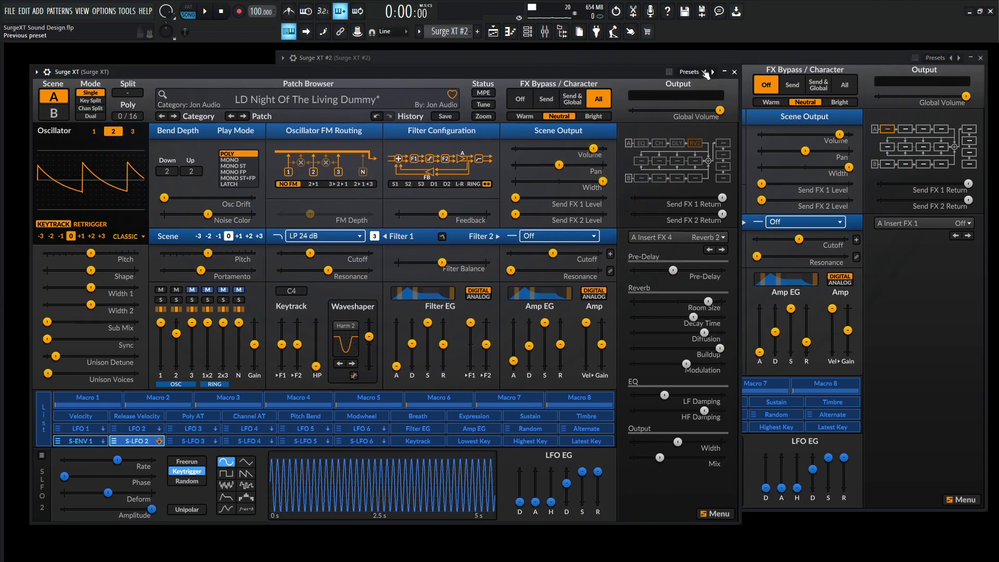
{"action": "left_click", "coordinate": [695, 58]}
{"action": "left_click", "coordinate": [359, 118]}
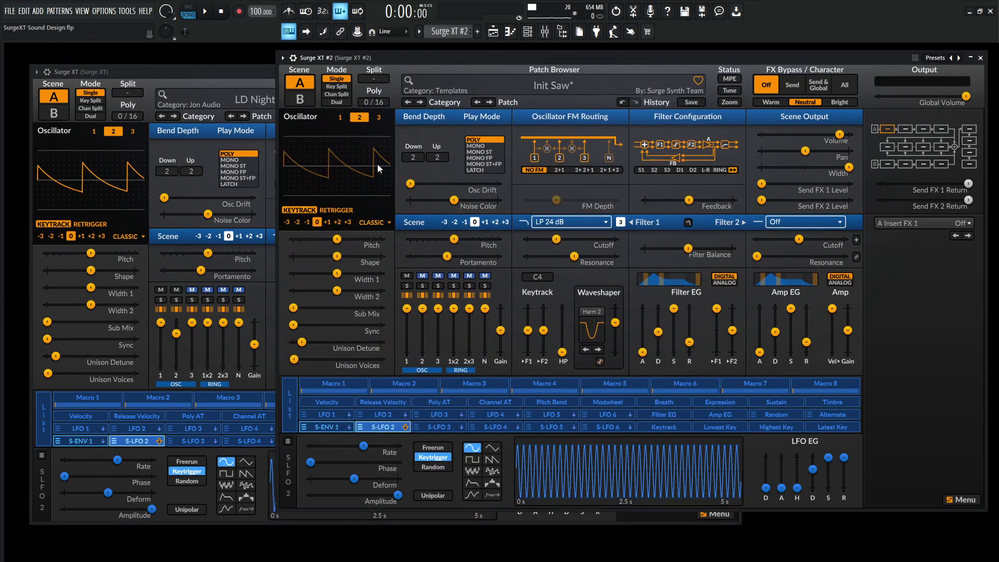
{"action": "left_click", "coordinate": [419, 275]}
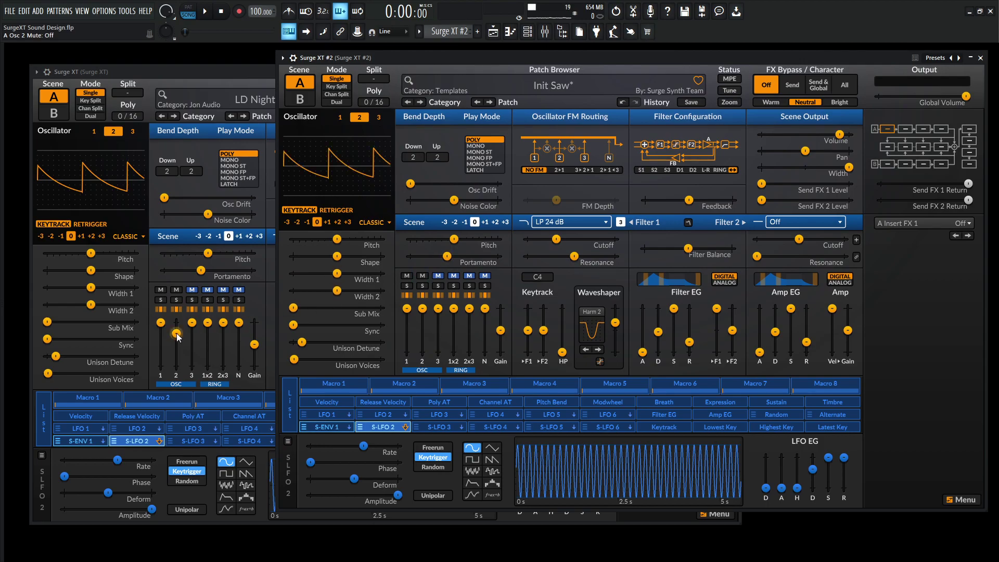
Step: Read the reference patch's Osc 2 Level and set the Init Saw patch's Osc 2 Level to -7.59 dB
{"action": "mouse_move", "coordinate": [177, 336]}
{"action": "right_click", "coordinate": [422, 311]}
{"action": "left_click", "coordinate": [461, 53]}
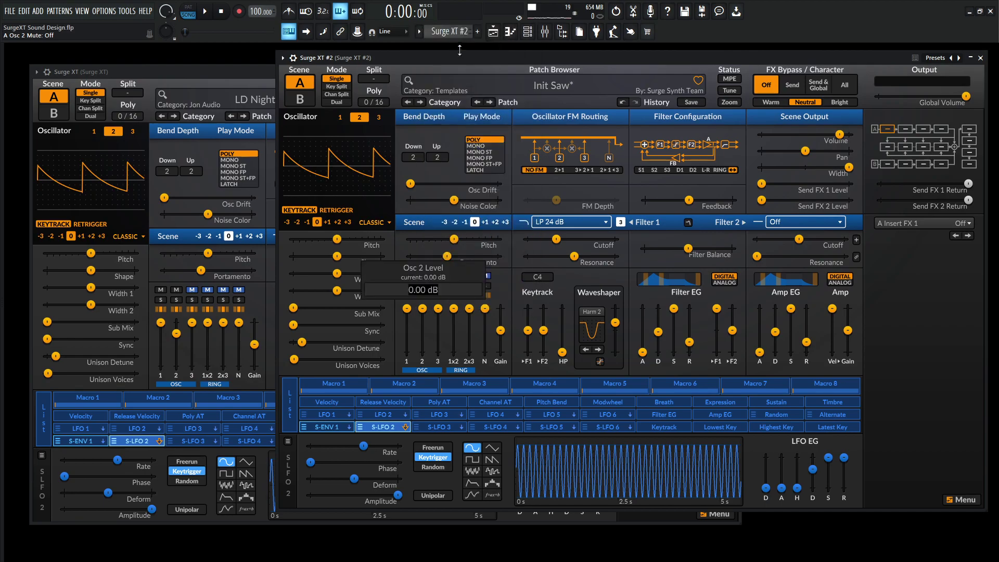
{"action": "type", "text": "-7.59"}
{"action": "key", "text": "Return"}
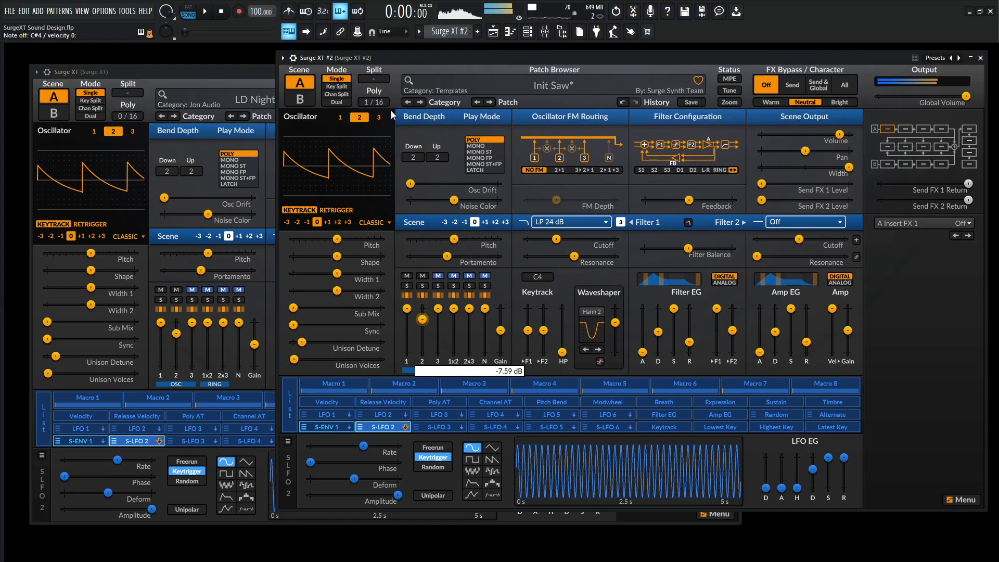
Step: Compare the two patches by ear and set the reference patch's FX Bypass to Off
{"action": "left_click", "coordinate": [223, 82]}
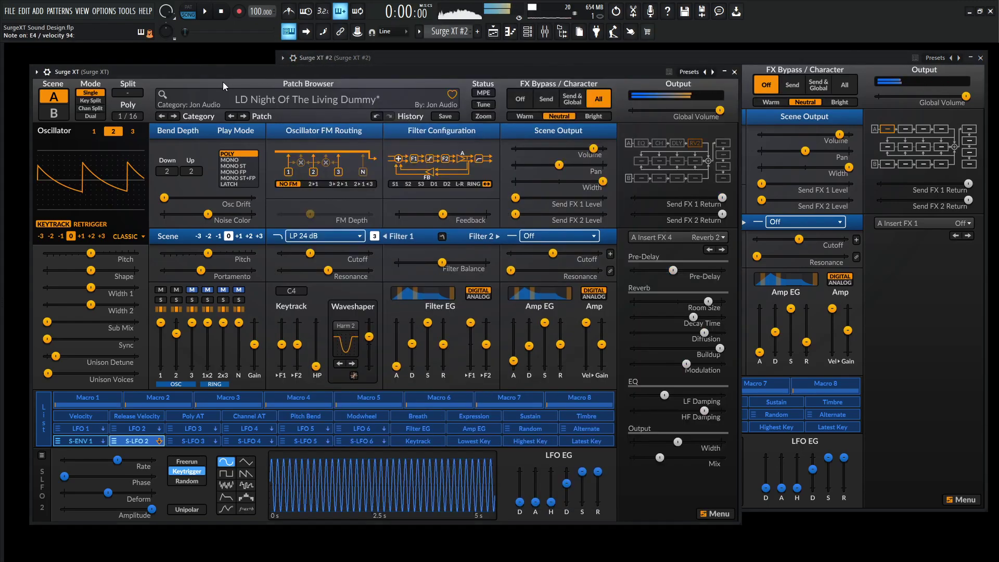
{"action": "left_click", "coordinate": [759, 61]}
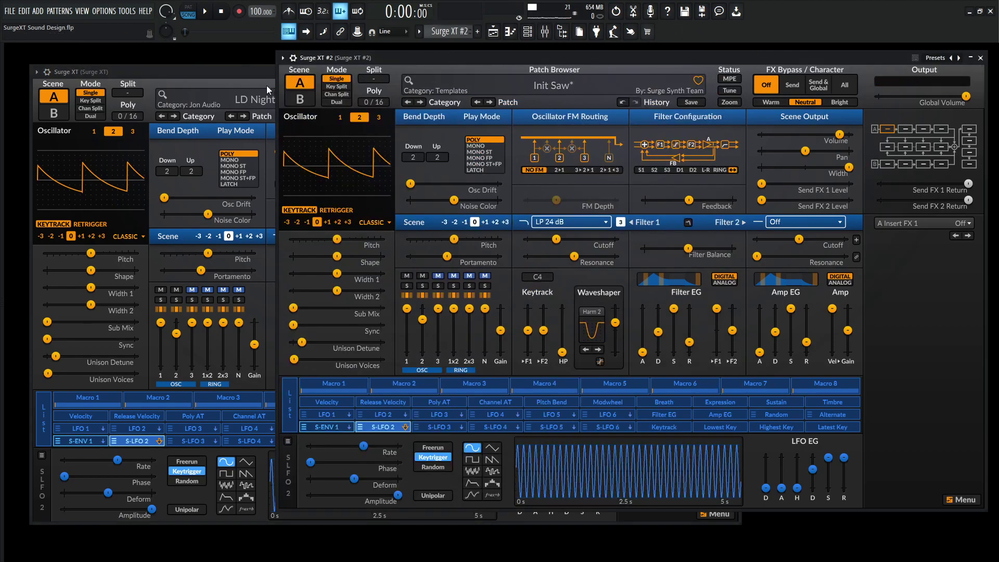
{"action": "left_click", "coordinate": [221, 77]}
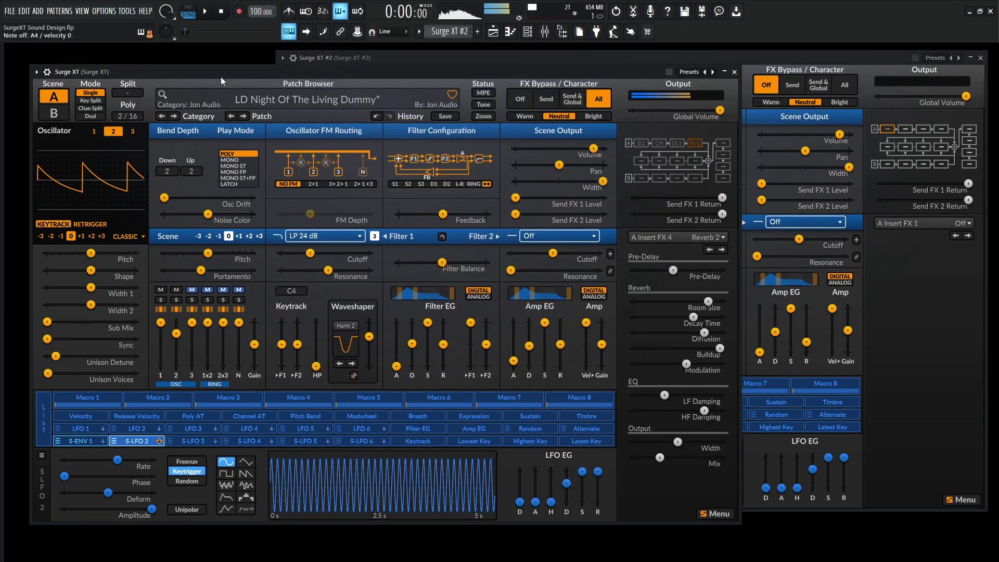
{"action": "left_click", "coordinate": [729, 58]}
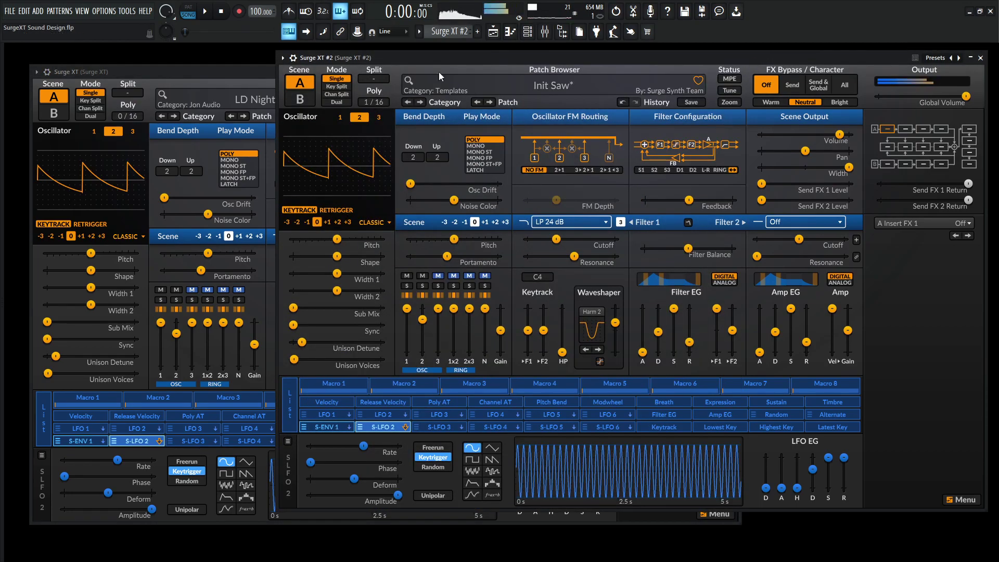
{"action": "left_click", "coordinate": [247, 80]}
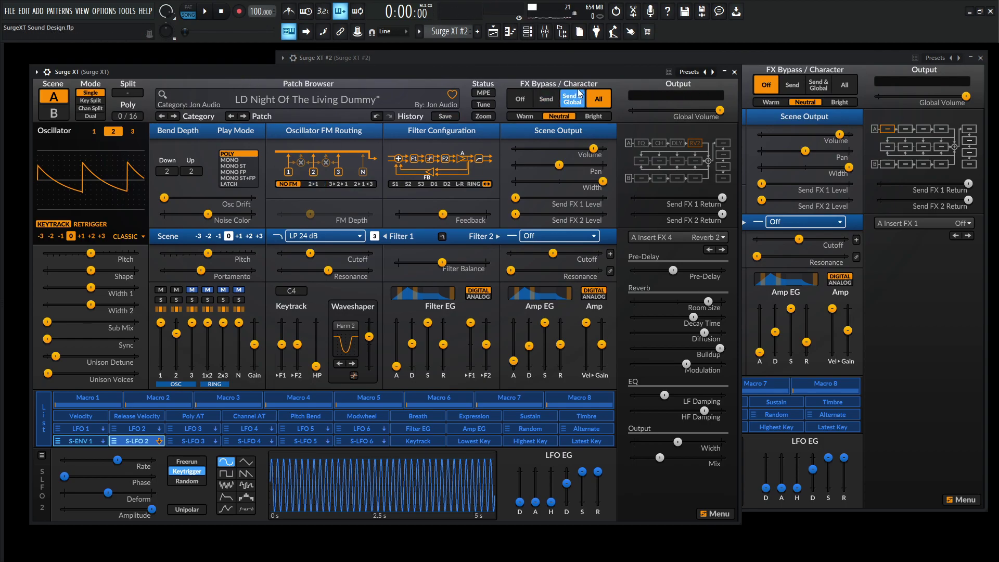
{"action": "left_click", "coordinate": [522, 99]}
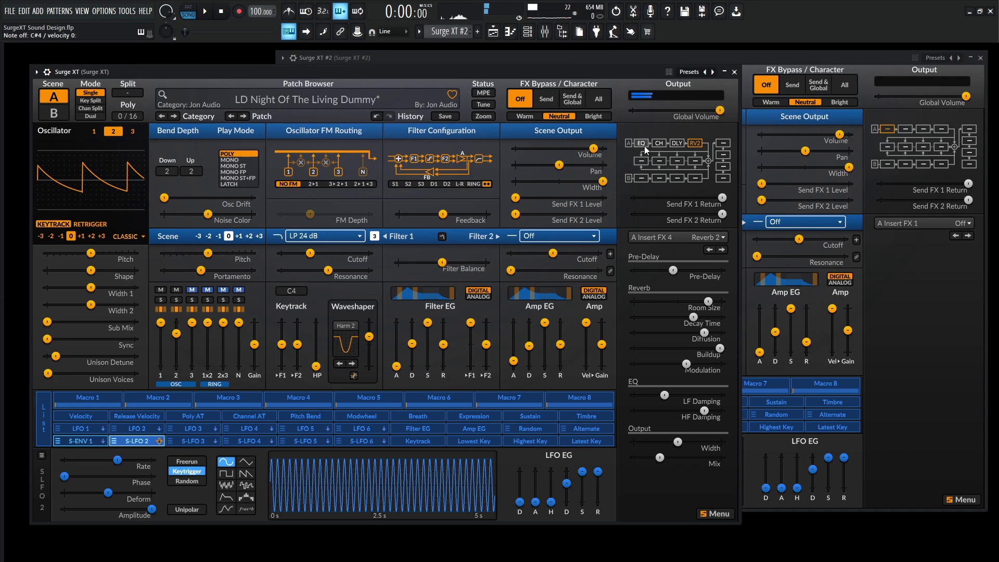
Step: Load the Init EQ preset in A Insert FX 1 of the Init Saw patch, slightly raising Frequency 1 and Gain 2 and lowering Frequency 2
{"action": "left_click", "coordinate": [826, 63]}
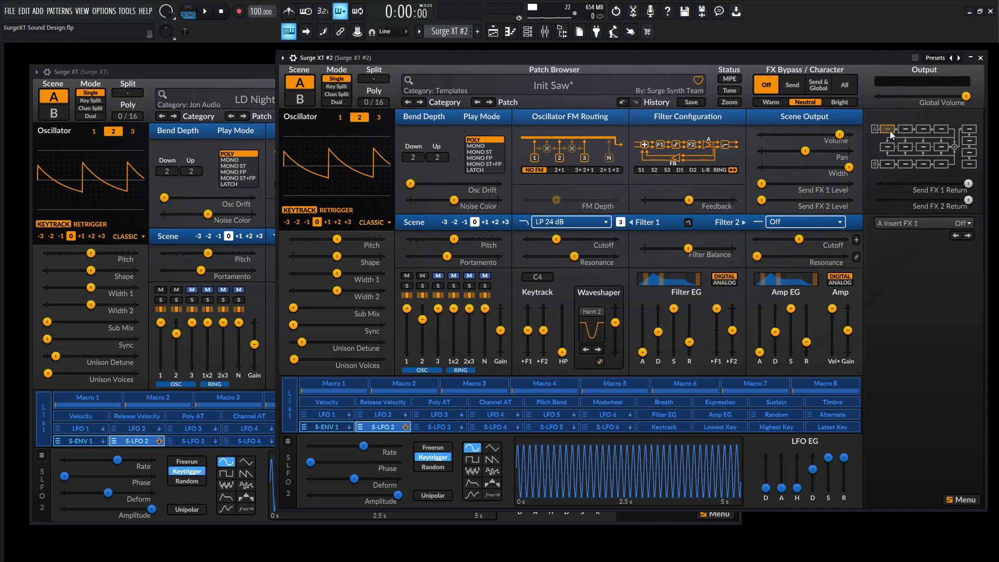
{"action": "left_click", "coordinate": [908, 223]}
{"action": "mouse_move", "coordinate": [733, 255]}
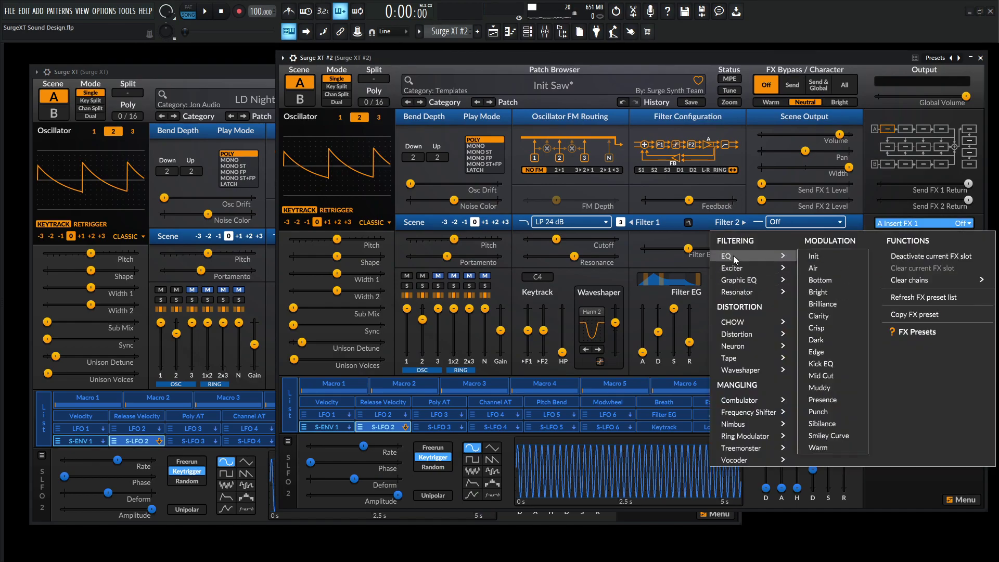
{"action": "left_click", "coordinate": [828, 256]}
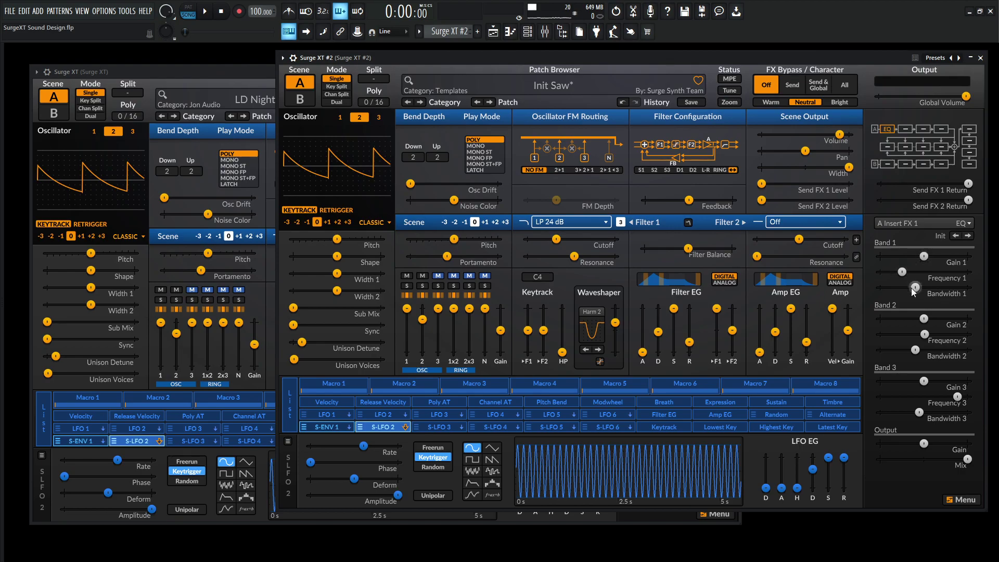
{"action": "mouse_move", "coordinate": [924, 256]}
{"action": "left_mouse_down"}
{"action": "mouse_move", "coordinate": [902, 272]}
{"action": "mouse_move", "coordinate": [925, 256]}
{"action": "left_mouse_up"}
{"action": "left_click_drag", "start_coordinate": [924, 319], "coordinate": [900, 334]}
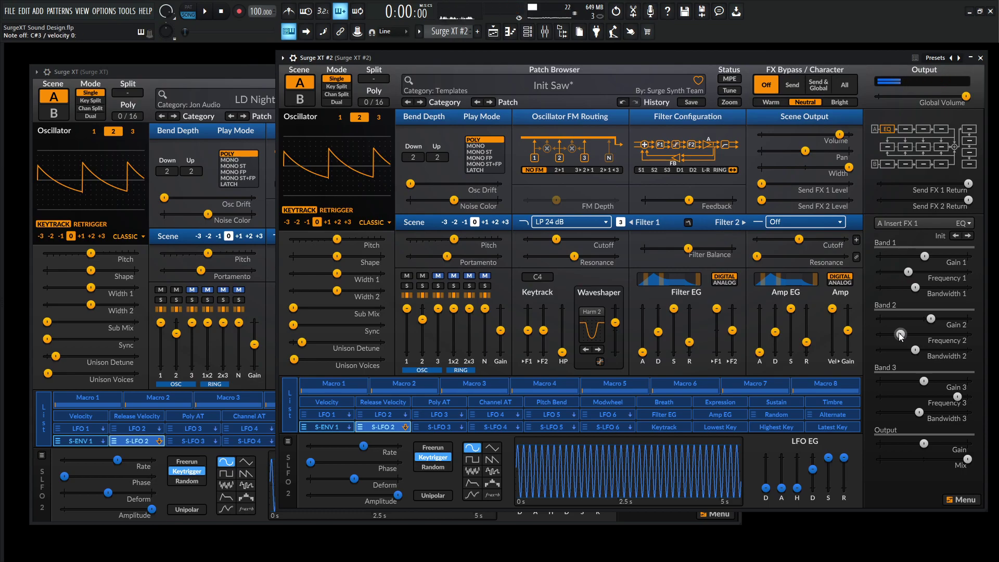
Step: Load the Analog Warmth Chorus preset in A Insert FX 2 of the Init Saw patch and lower its Mix below halfway
{"action": "left_click", "coordinate": [906, 129]}
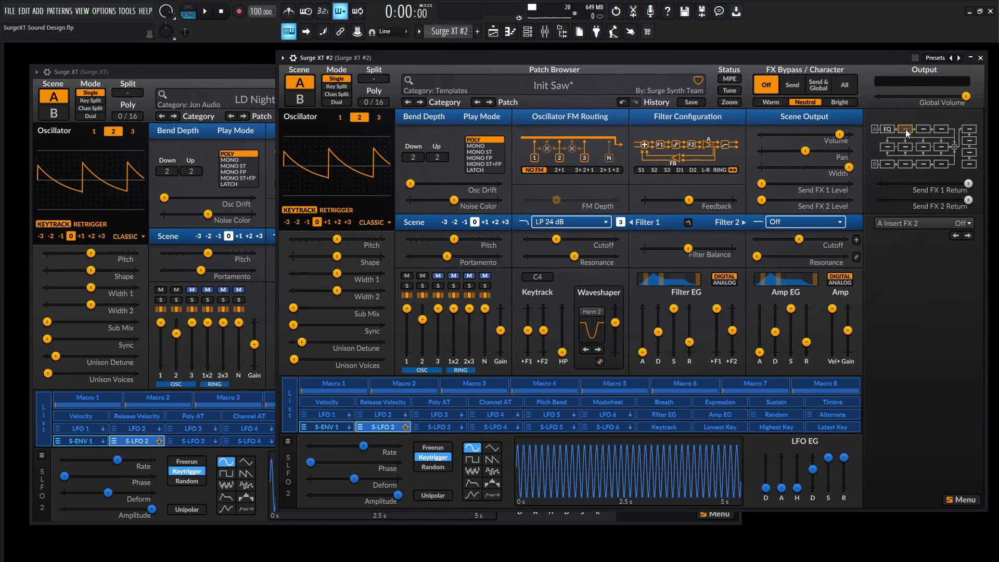
{"action": "left_click", "coordinate": [917, 223]}
{"action": "mouse_move", "coordinate": [821, 256]}
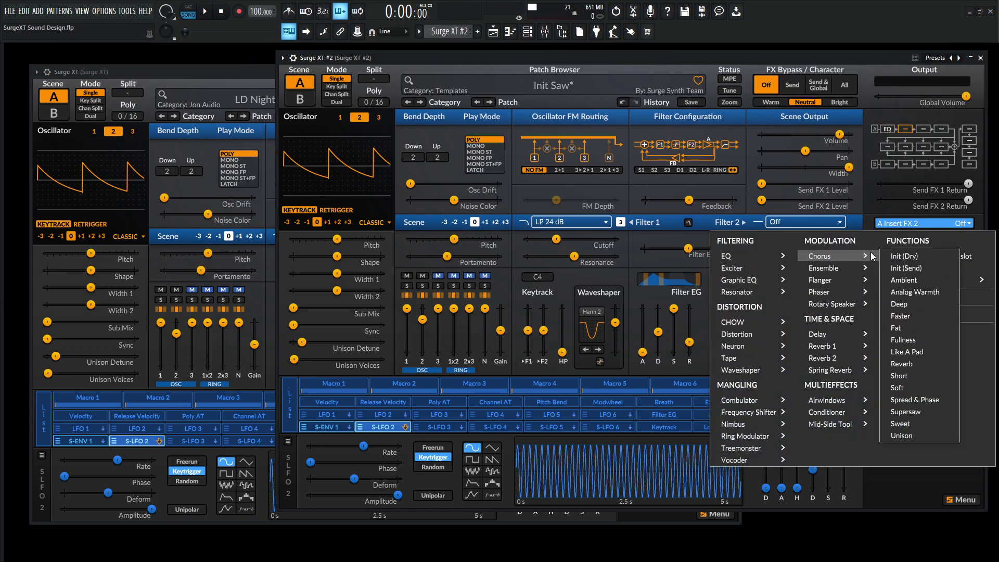
{"action": "left_click", "coordinate": [936, 291]}
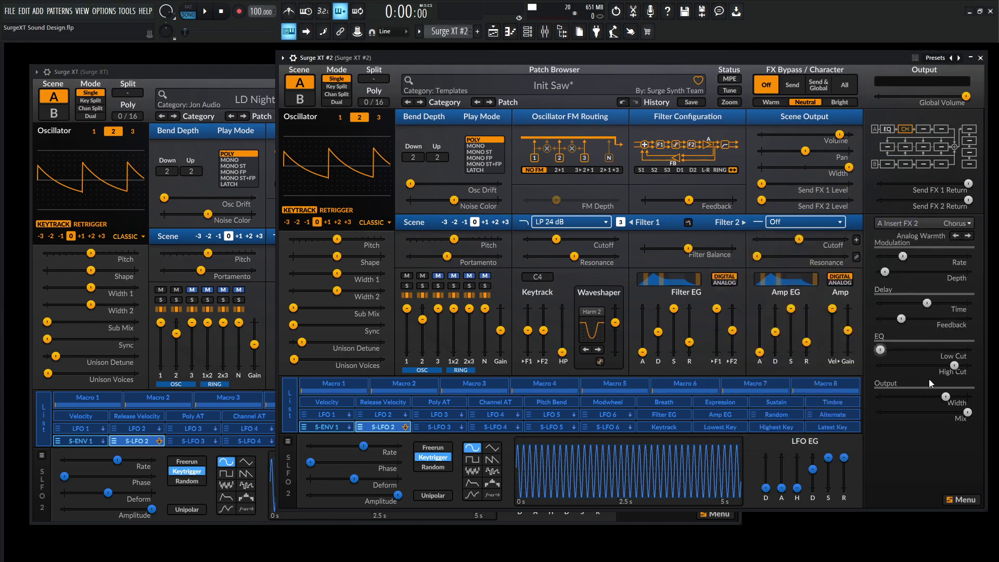
{"action": "left_click_drag", "start_coordinate": [949, 412], "coordinate": [913, 412]}
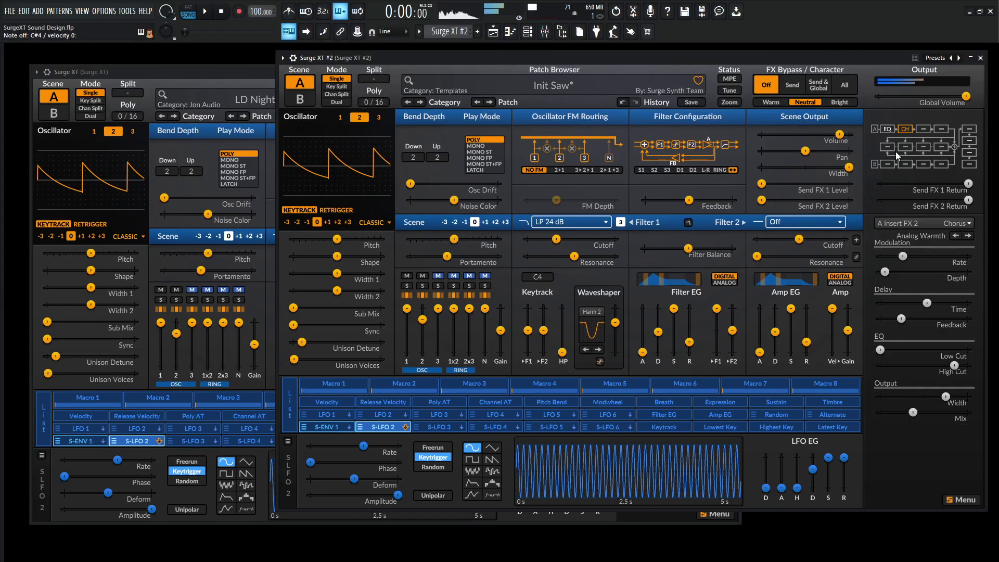
Step: Bypass and re-enable the chorus to hear its effect, and raise its Mix to the midpoint
{"action": "right_click", "coordinate": [907, 128]}
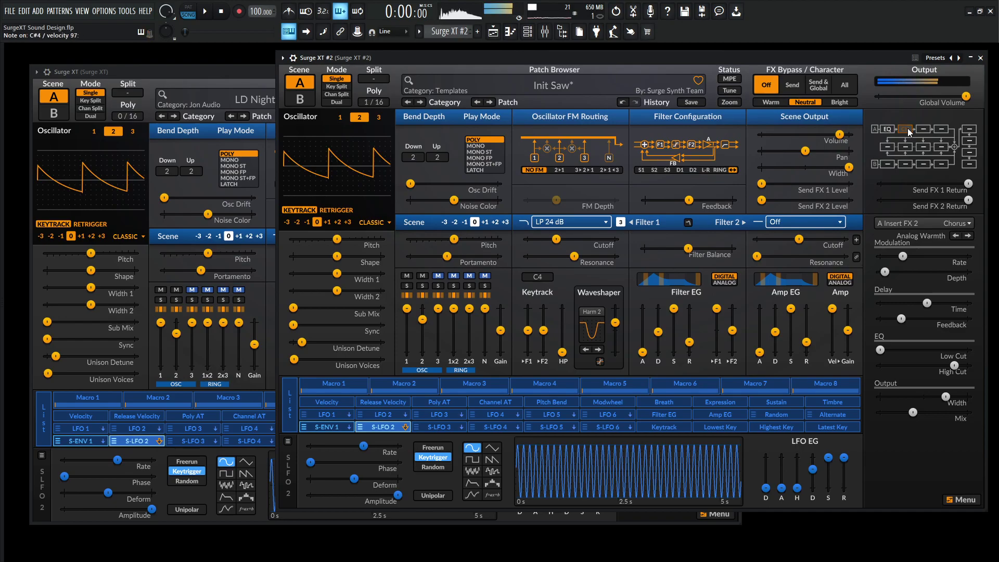
{"action": "right_click", "coordinate": [908, 128]}
{"action": "mouse_move", "coordinate": [913, 412]}
{"action": "left_mouse_down"}
{"action": "mouse_move", "coordinate": [934, 412]}
{"action": "mouse_move", "coordinate": [925, 413]}
{"action": "left_mouse_up"}
Step: Check the reference patch's Chorus Mix, lower the Init Saw patch's Chorus Mix to match, and nudge its Amp Gain down
{"action": "left_click", "coordinate": [233, 74]}
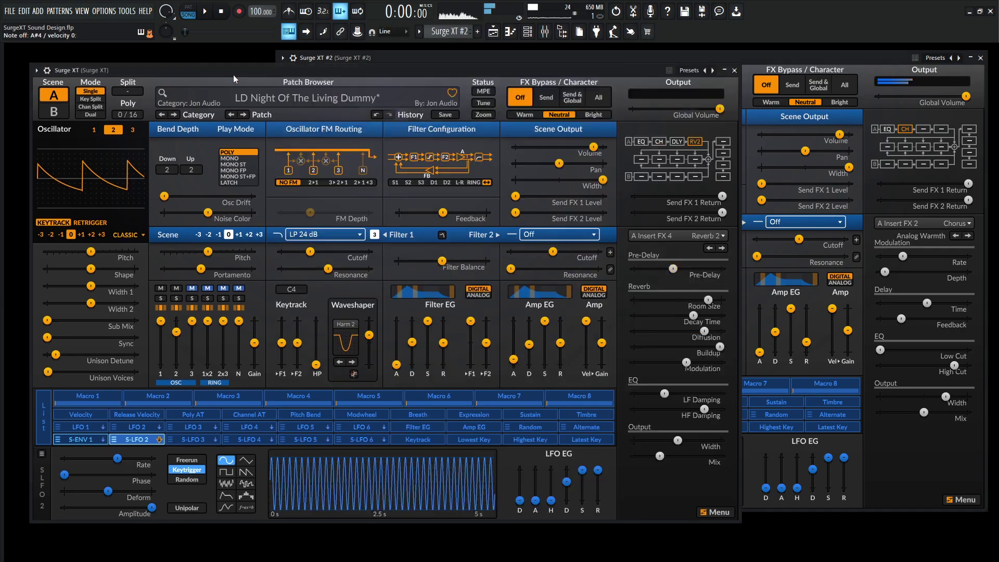
{"action": "left_click", "coordinate": [660, 142]}
{"action": "left_click", "coordinate": [658, 425]}
{"action": "left_click", "coordinate": [938, 460]}
{"action": "left_click_drag", "start_coordinate": [924, 412], "coordinate": [904, 413]}
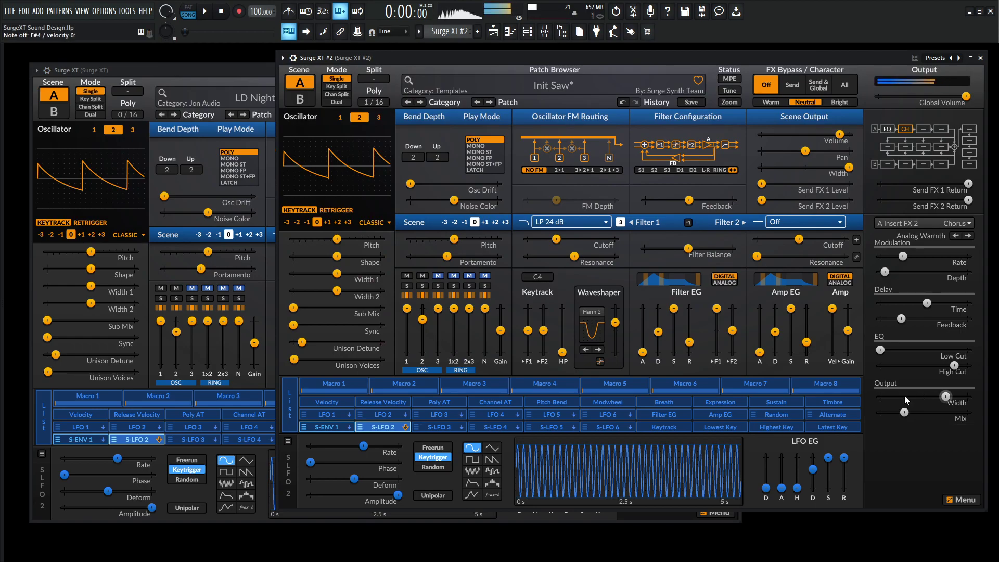
{"action": "left_click_drag", "start_coordinate": [849, 330], "coordinate": [847, 332]}
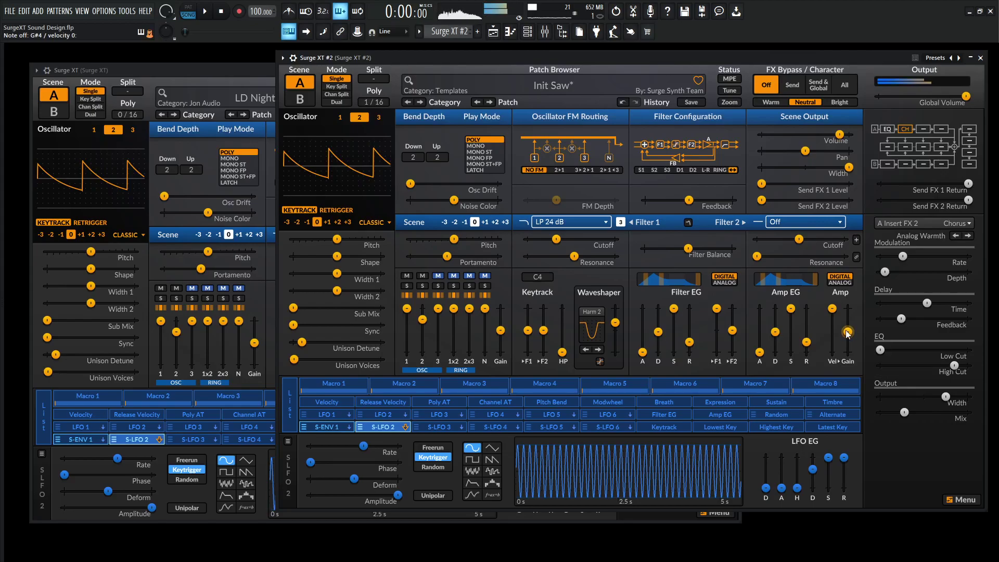
Step: Load the Basic 1/8 Delay preset in A Insert FX 3 of the Init Saw patch
{"action": "left_click", "coordinate": [920, 129]}
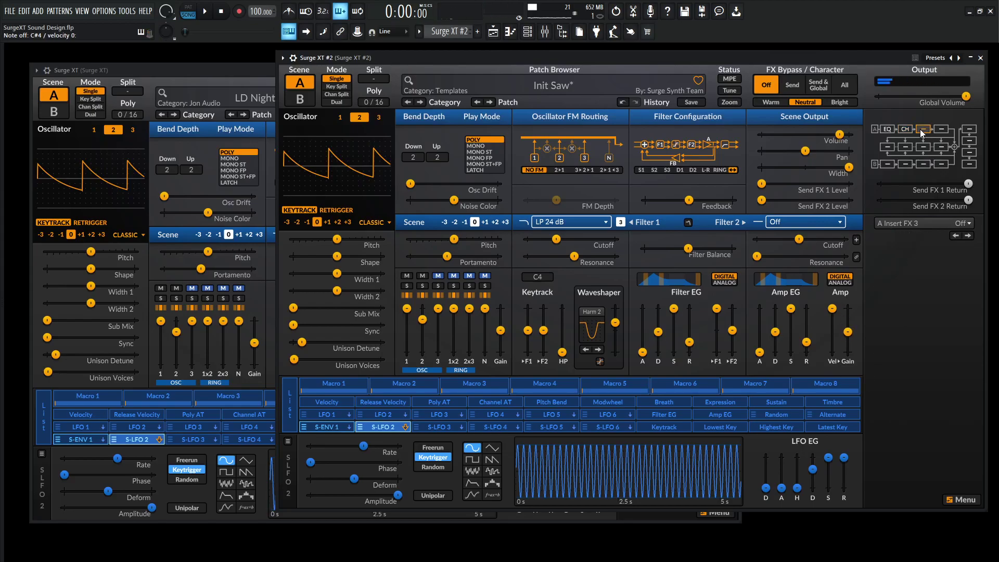
{"action": "left_click", "coordinate": [900, 223]}
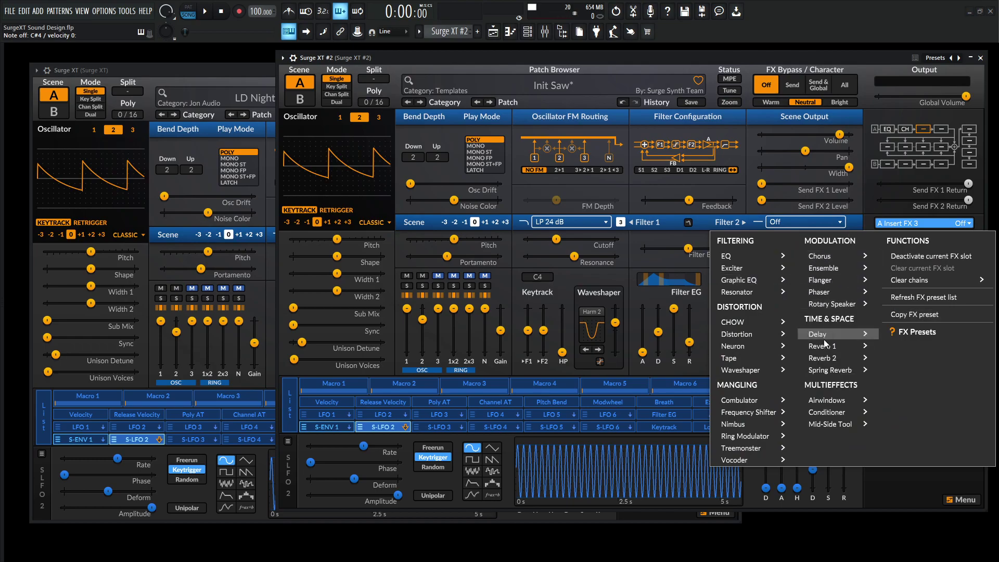
{"action": "mouse_move", "coordinate": [825, 336]}
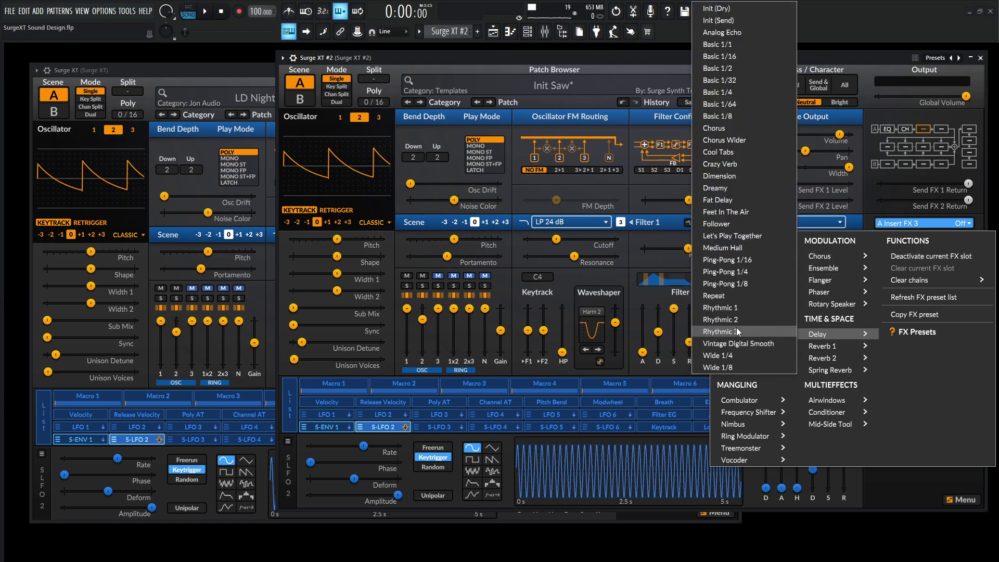
{"action": "left_click", "coordinate": [737, 117]}
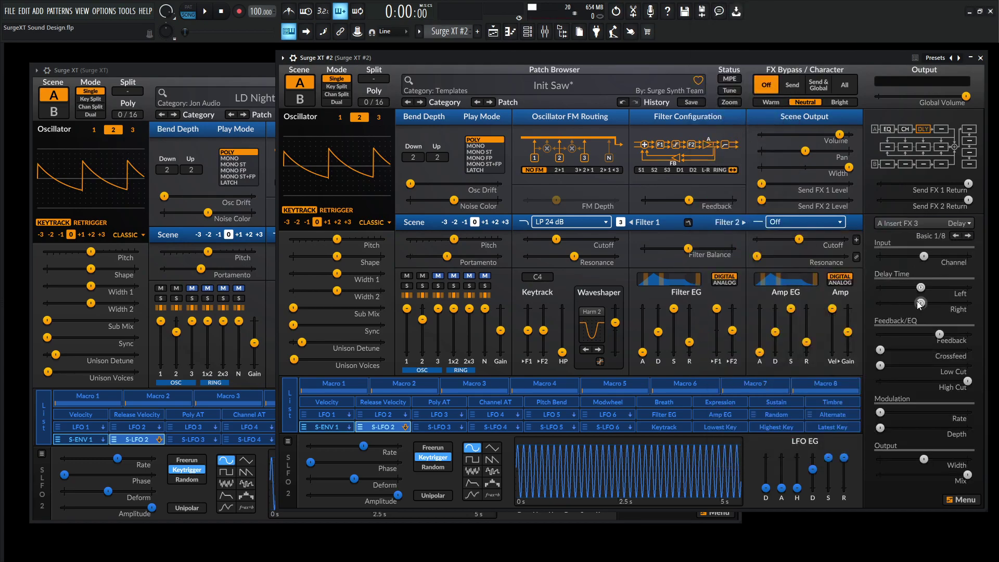
Step: Raise the delay's Right time slightly above the Left time and set the delay Mix to 16.25 %
{"action": "left_click_drag", "start_coordinate": [920, 304], "coordinate": [925, 303]}
{"action": "left_click_drag", "start_coordinate": [924, 458], "coordinate": [894, 474]}
{"action": "double_click", "coordinate": [926, 460]}
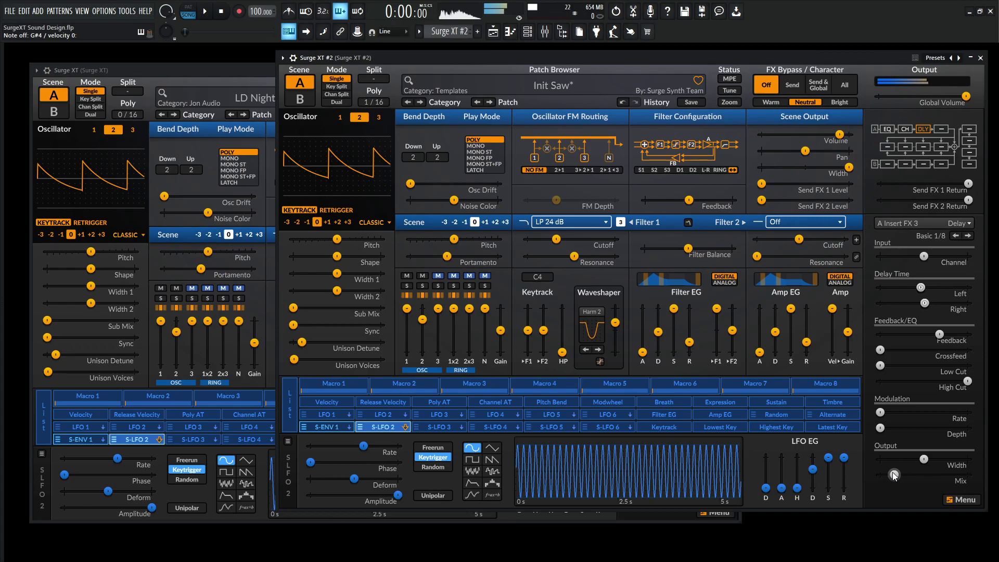
{"action": "mouse_move", "coordinate": [893, 474]}
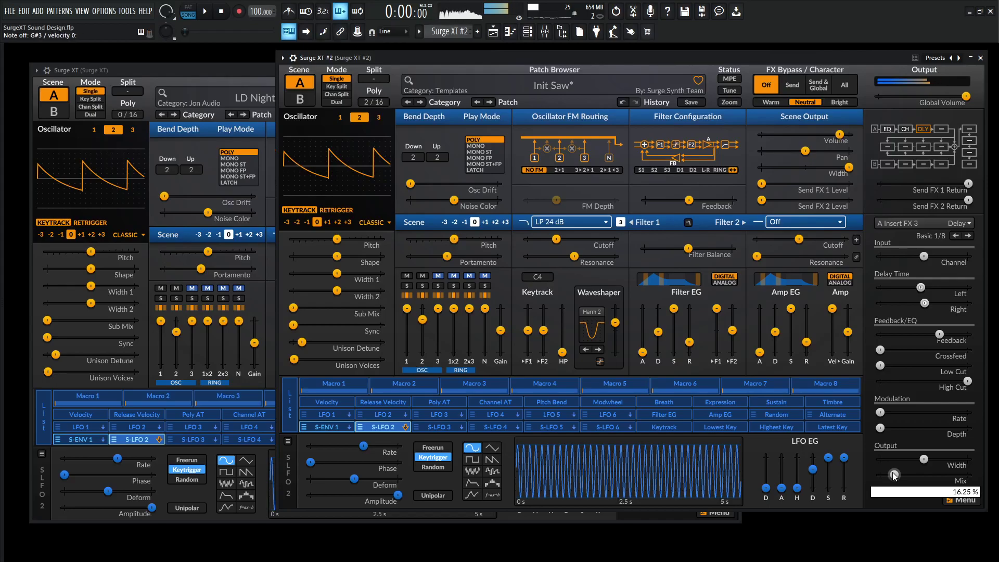
Step: Load the Hall 1 preset of Reverb 1 in A Insert FX 4 and lower its Mix to a low level
{"action": "left_click", "coordinate": [941, 129]}
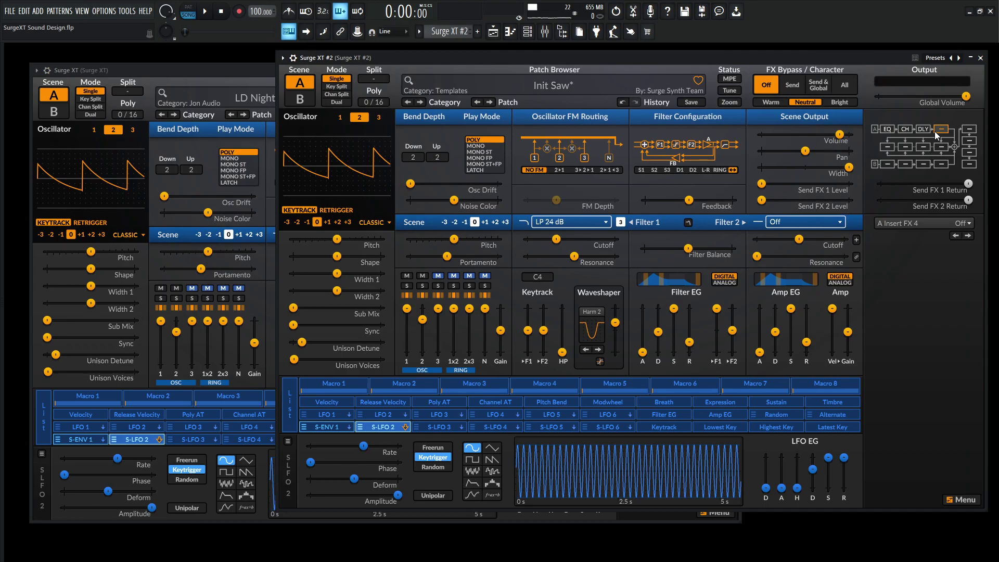
{"action": "left_click", "coordinate": [914, 223]}
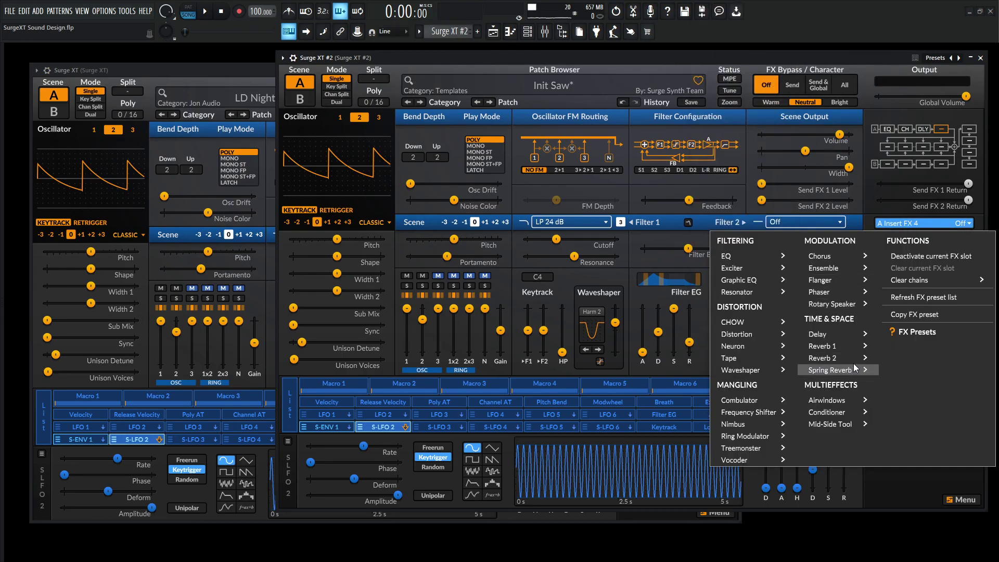
{"action": "mouse_move", "coordinate": [834, 360]}
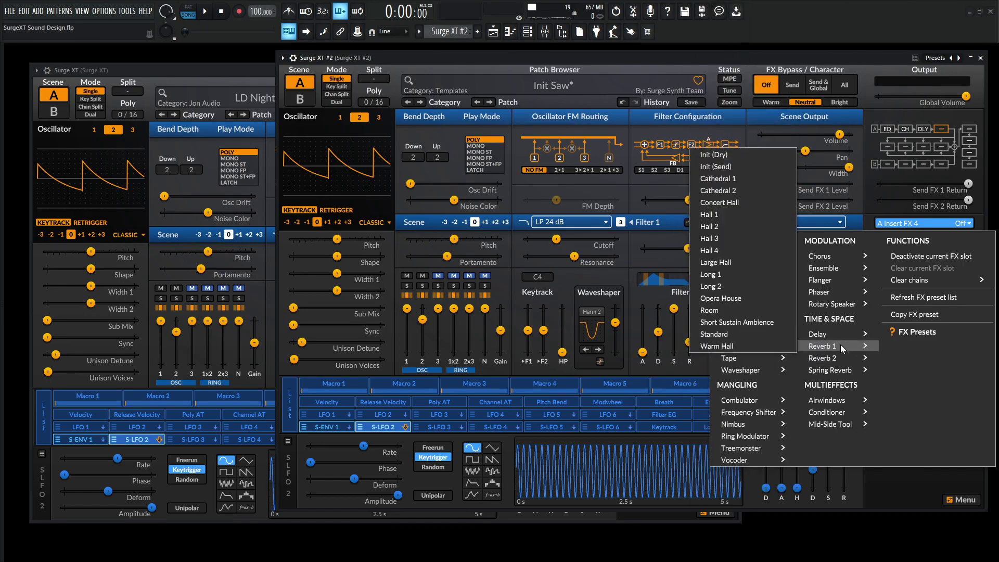
{"action": "left_click", "coordinate": [734, 217]}
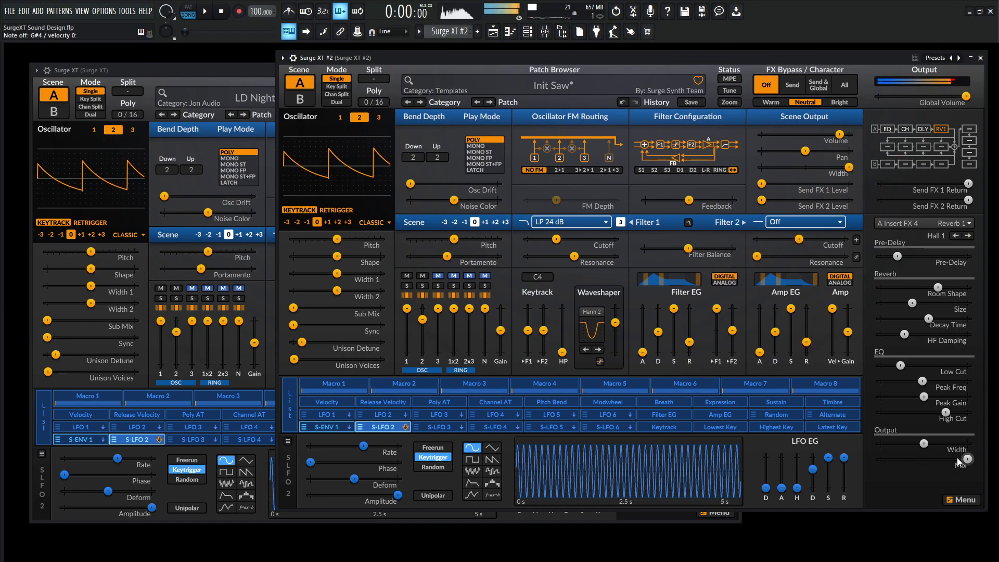
{"action": "left_click_drag", "start_coordinate": [967, 459], "coordinate": [895, 458]}
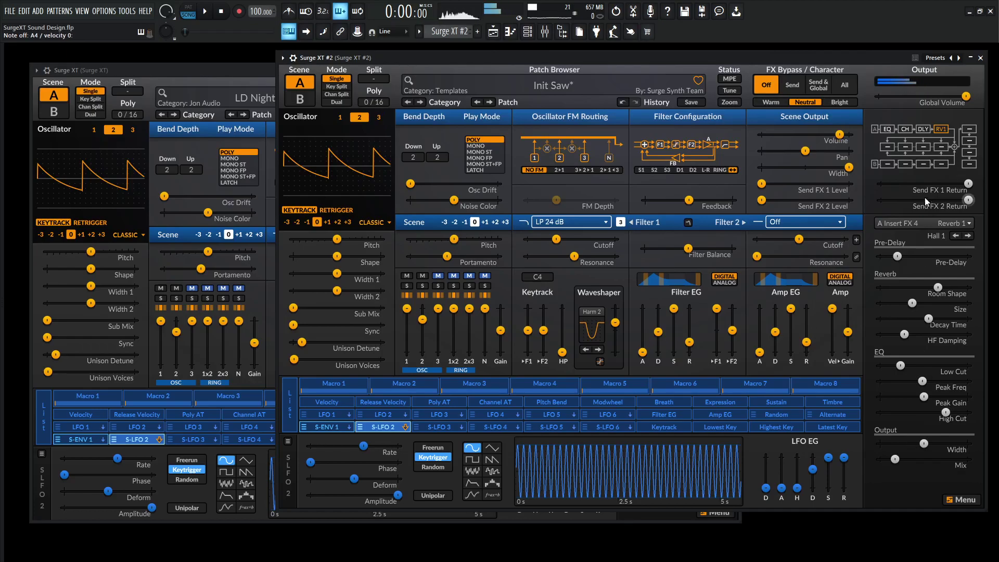
Step: Filter the delay in A Insert FX 3 by raising its Low Cut and lowering its High Cut
{"action": "left_click", "coordinate": [923, 129]}
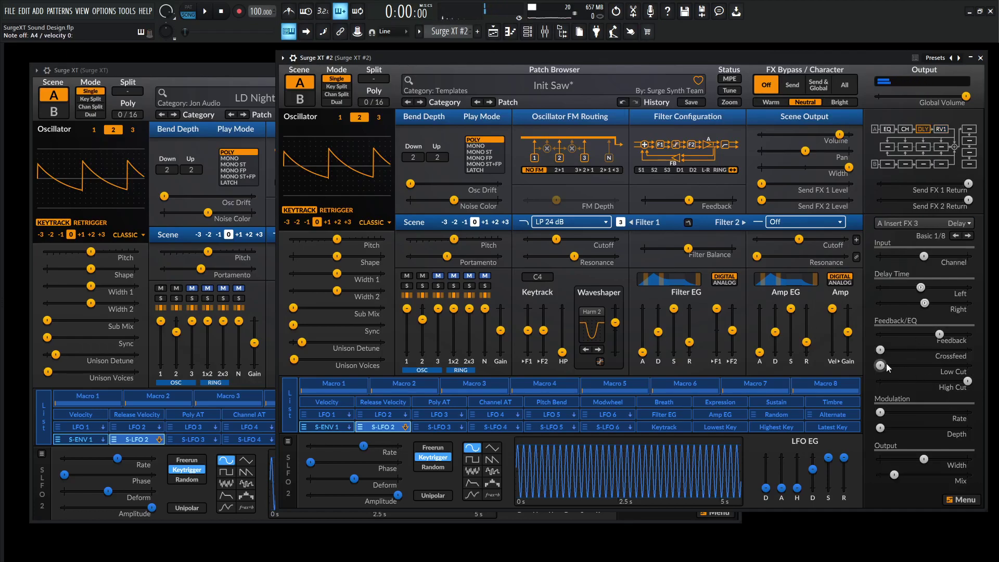
{"action": "left_click_drag", "start_coordinate": [880, 366], "coordinate": [911, 366]}
{"action": "left_click_drag", "start_coordinate": [965, 381], "coordinate": [958, 377]}
Step: Refine the reverb in A Insert FX 4 with higher Low Cut and HF Damping, a shorter Decay Time and a Pre-Delay below 0.023 s
{"action": "left_click", "coordinate": [942, 130]}
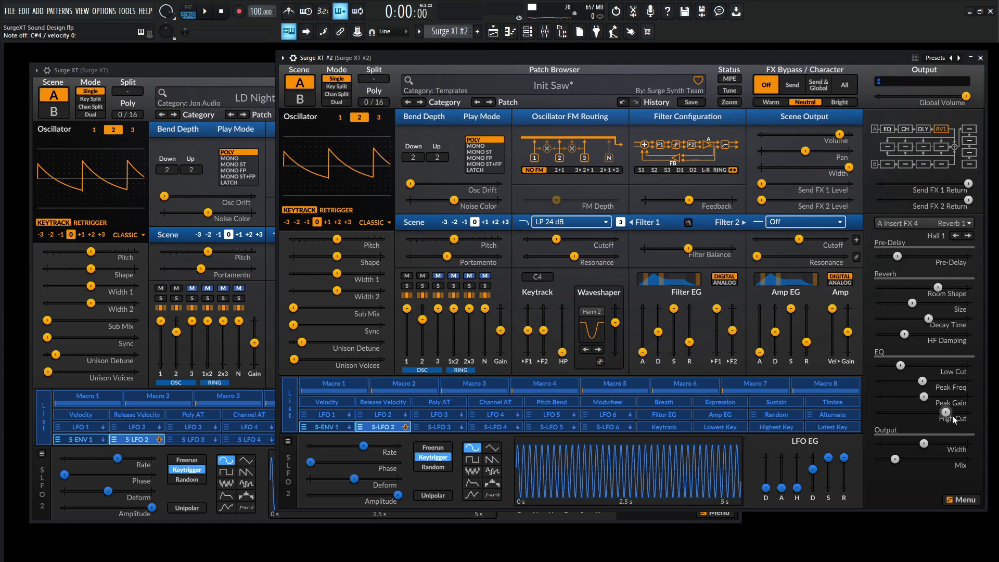
{"action": "left_click_drag", "start_coordinate": [954, 420], "coordinate": [954, 419]}
{"action": "left_click_drag", "start_coordinate": [900, 365], "coordinate": [924, 319]}
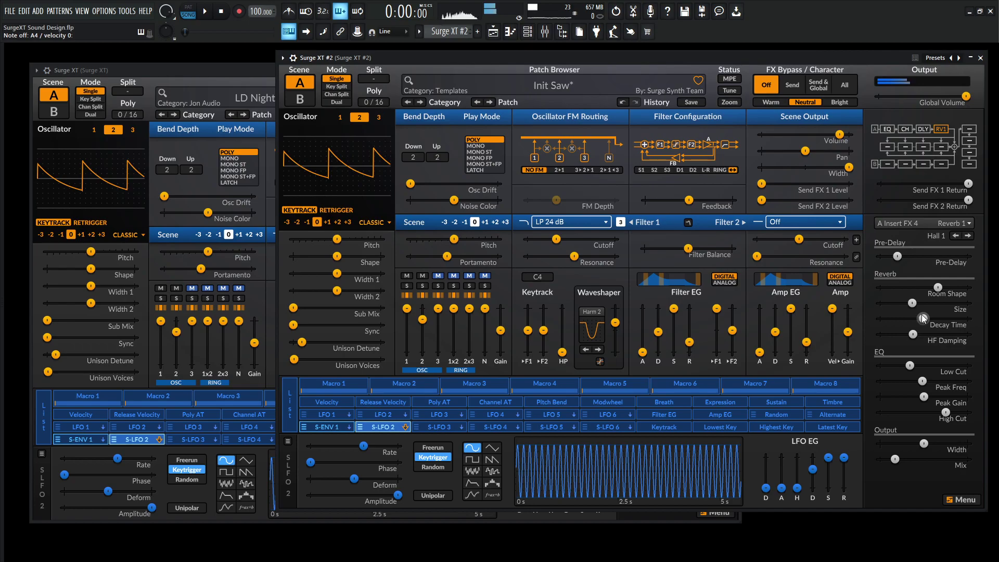
{"action": "left_click", "coordinate": [899, 257]}
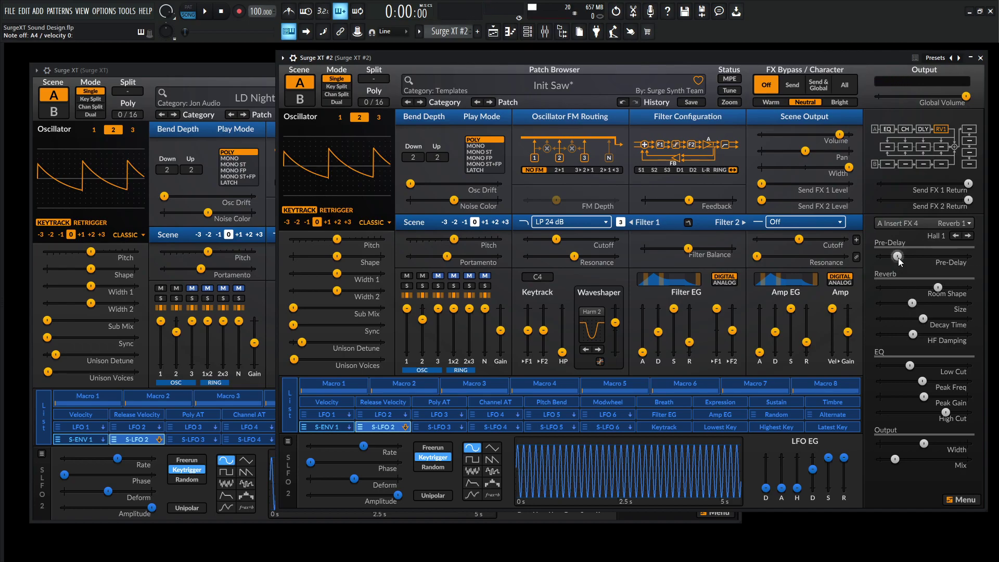
{"action": "mouse_move", "coordinate": [898, 257]}
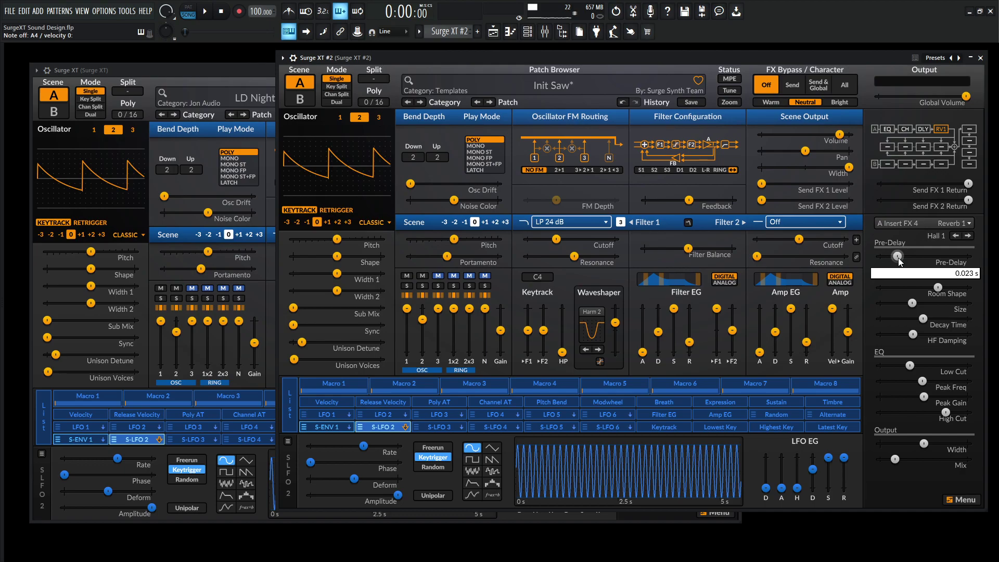
{"action": "left_click_drag", "start_coordinate": [898, 258], "coordinate": [893, 256]}
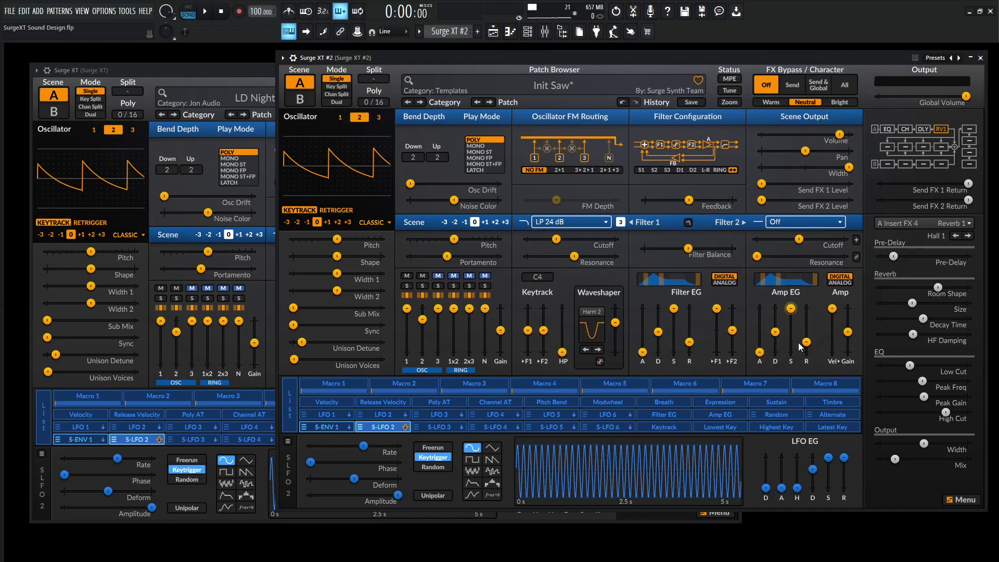
Step: Lengthen the Release of the Amp EG and the Filter EG, and play the patch to check the sound
{"action": "left_click_drag", "start_coordinate": [807, 342], "coordinate": [807, 334]}
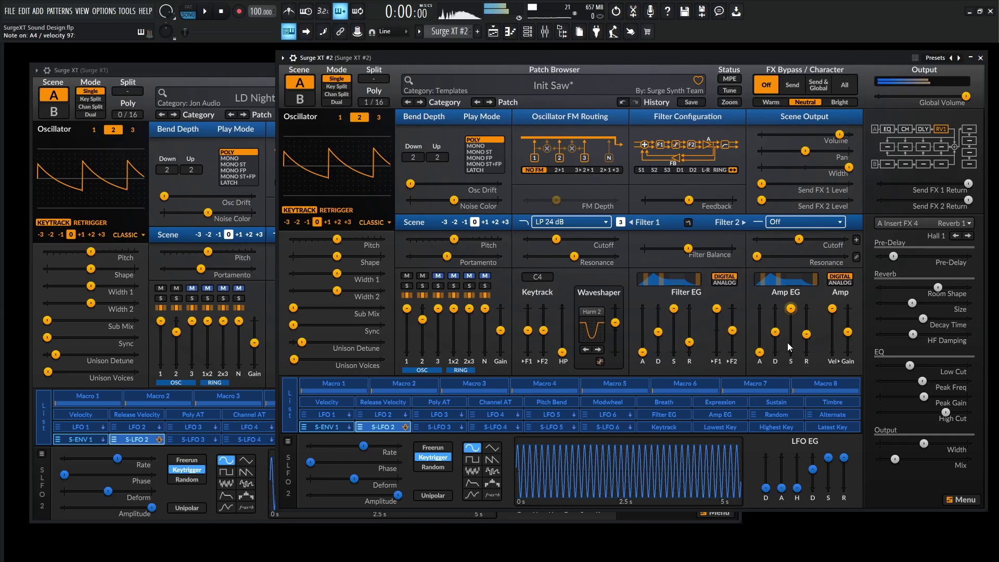
{"action": "left_click_drag", "start_coordinate": [693, 348], "coordinate": [708, 337]}
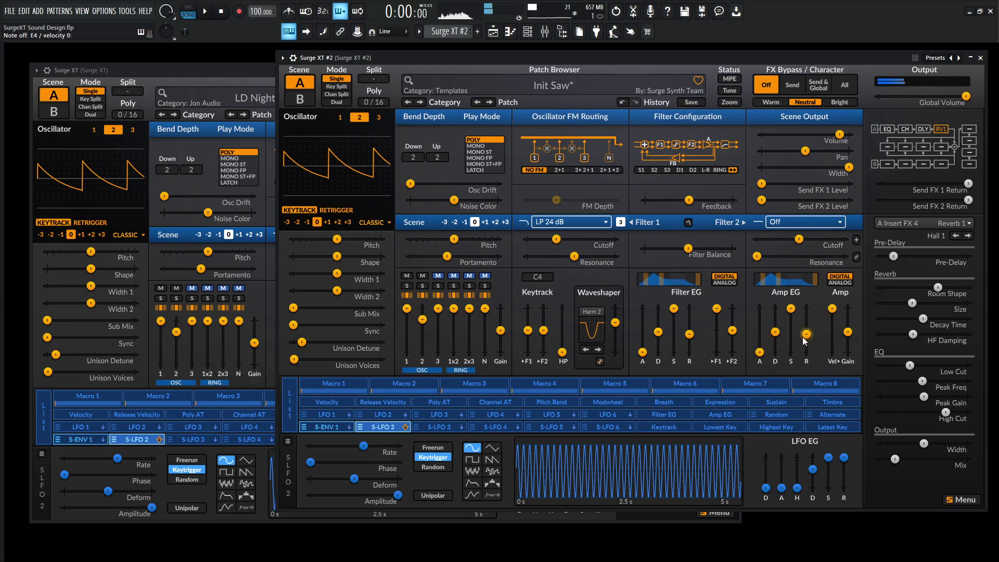
{"action": "left_click_drag", "start_coordinate": [807, 334], "coordinate": [805, 333]}
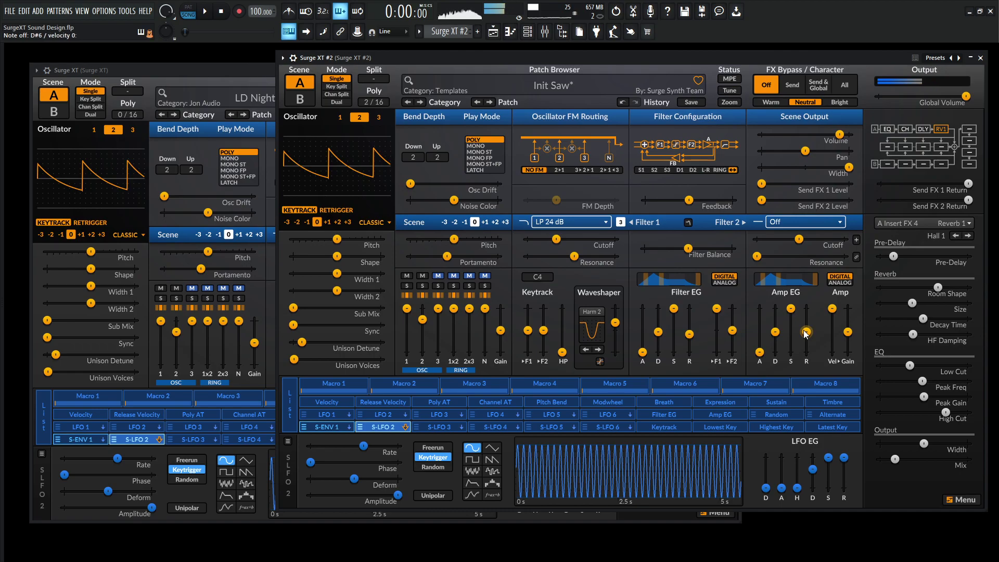
{"action": "key", "text": "space"}
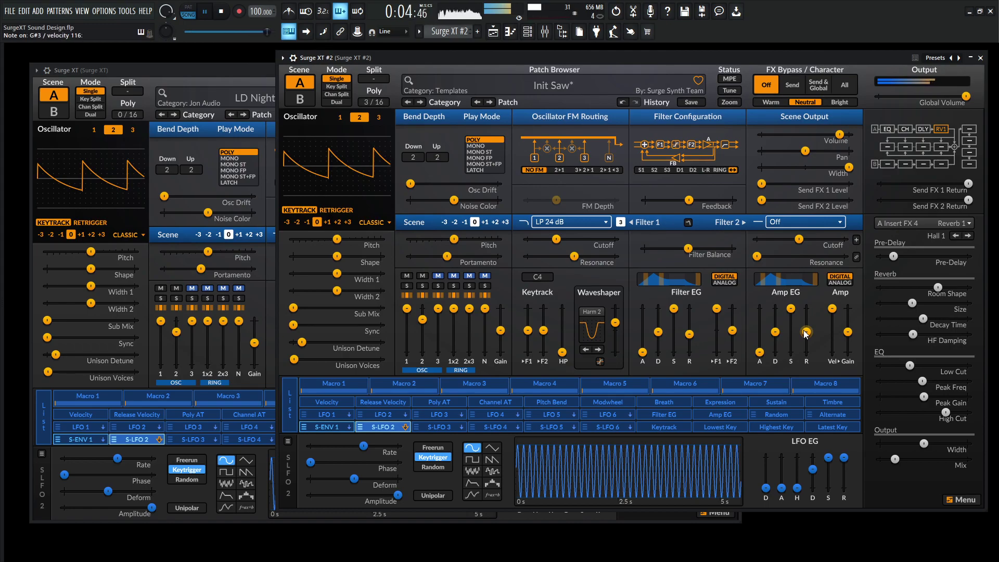
{"action": "key", "text": "space"}
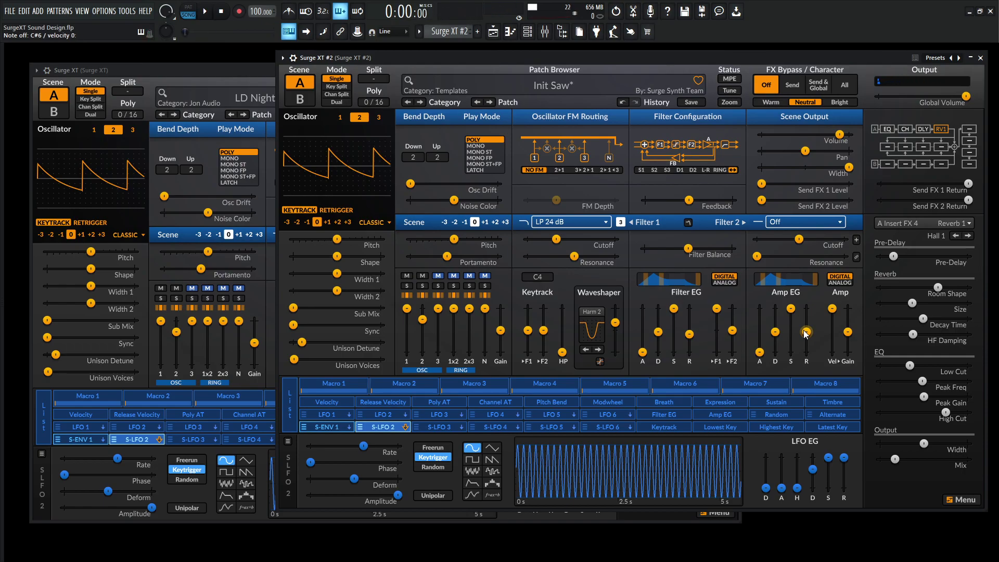